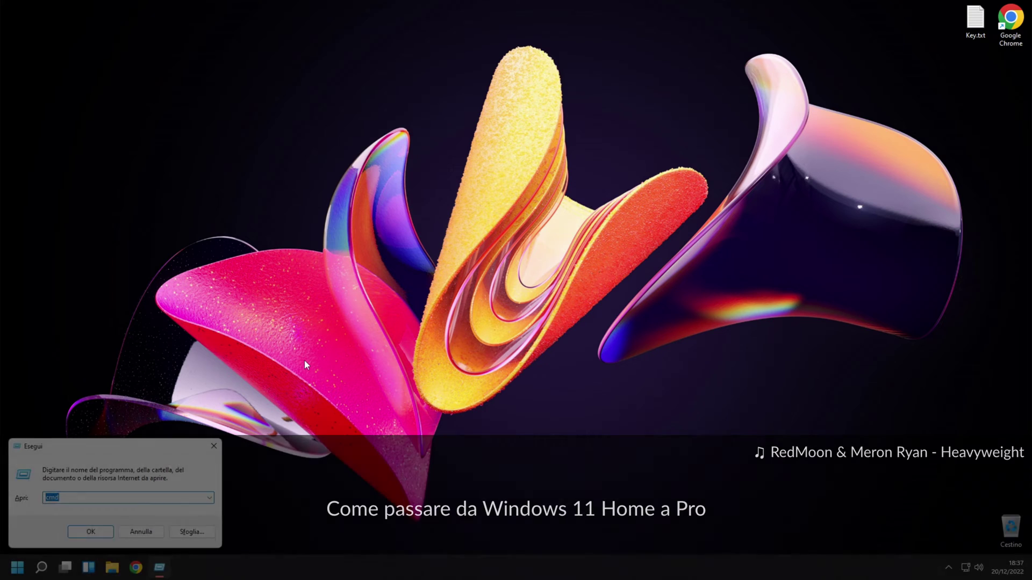
Step: Run winver to check the installed Windows version and edition, then dismiss the information window
type("winve")
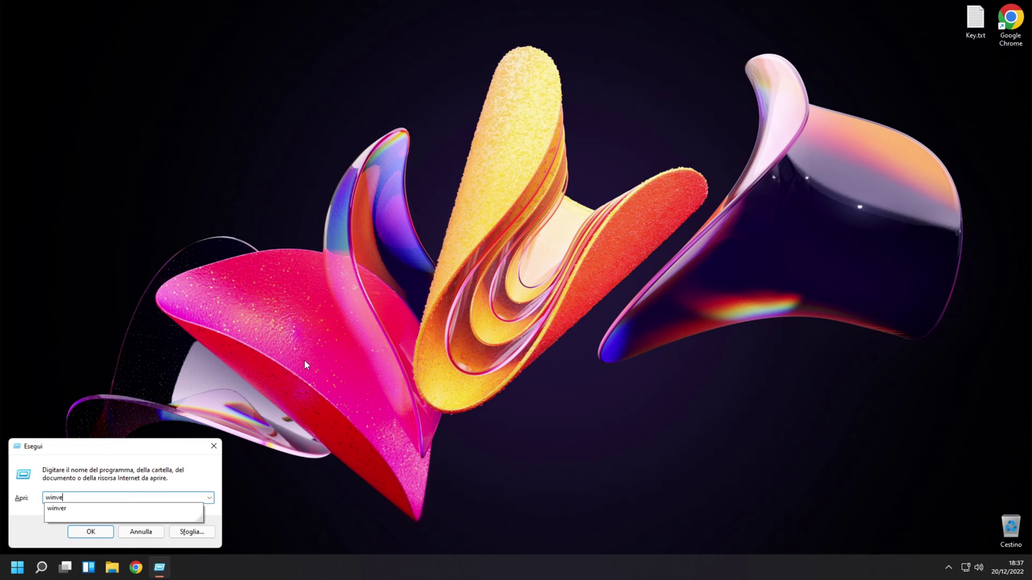
type("r")
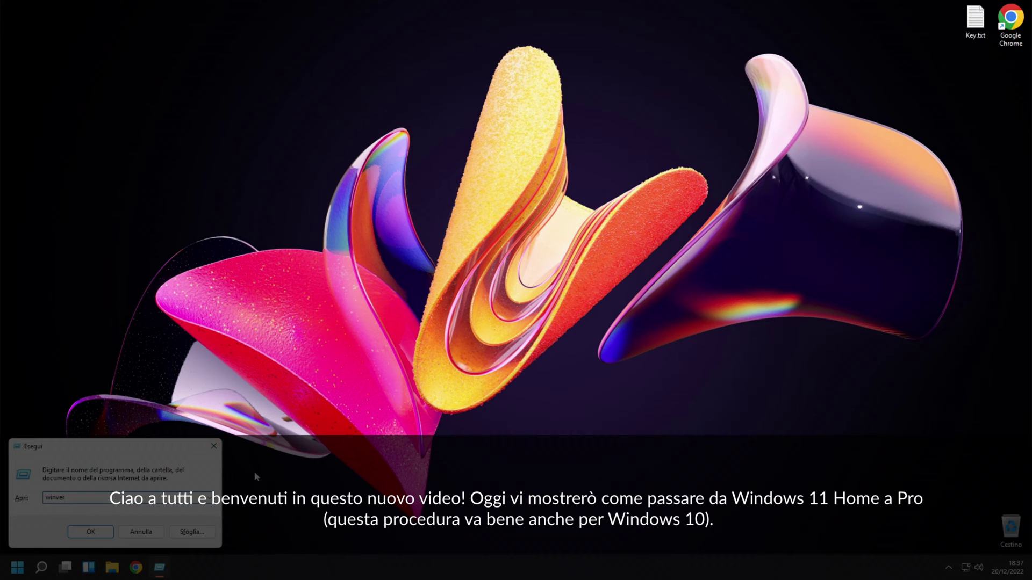
key("Return")
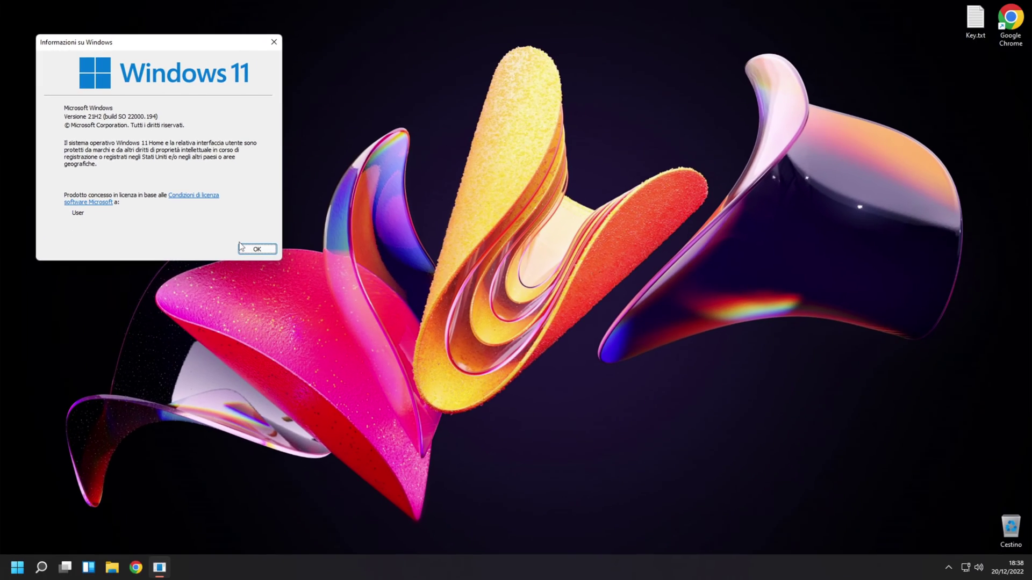
left_click(257, 245)
Step: Launch the Registry Editor by running regedit and grant it administrator permission
key("super+r")
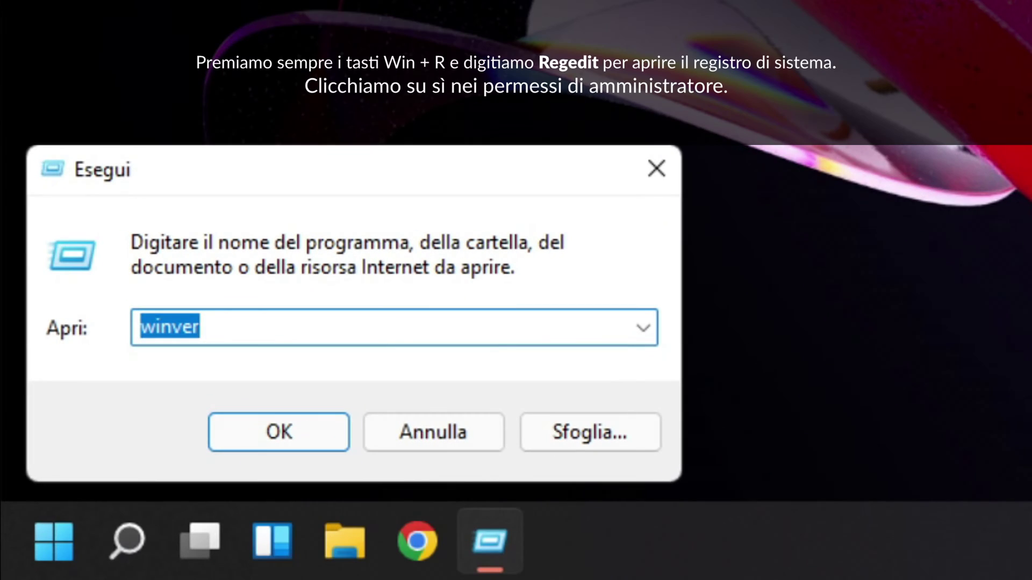
type("regedit")
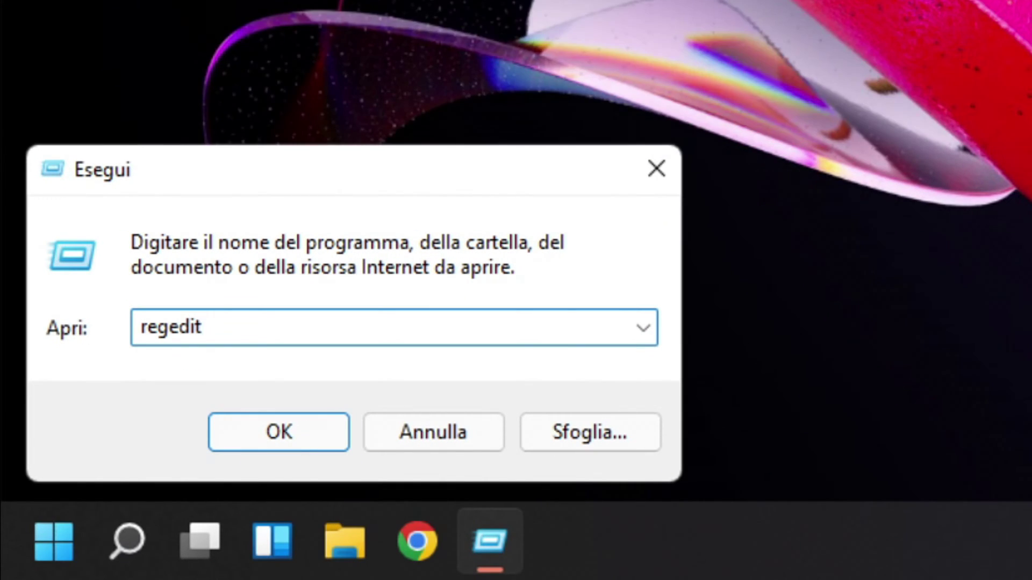
key("Return")
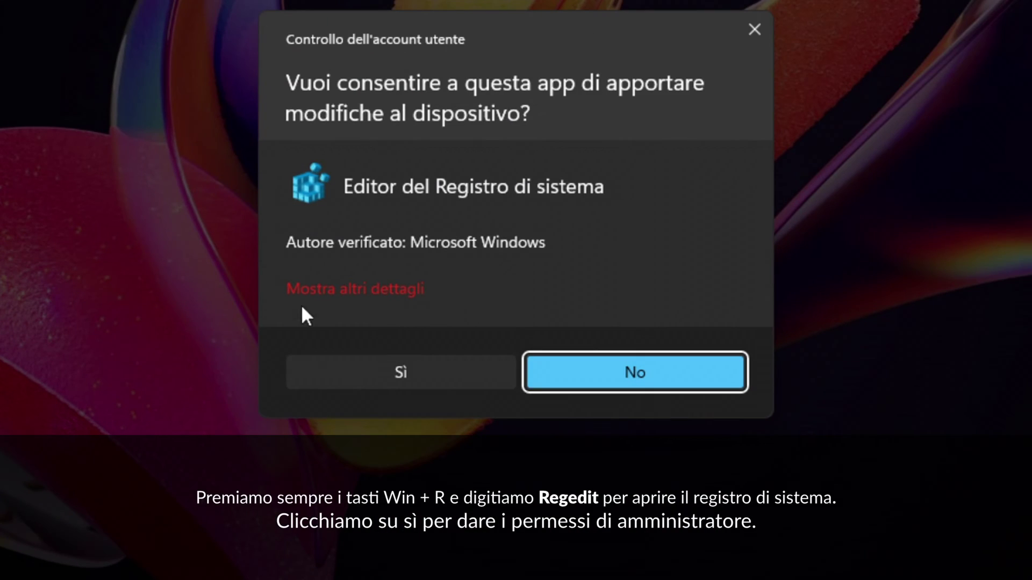
left_click(389, 367)
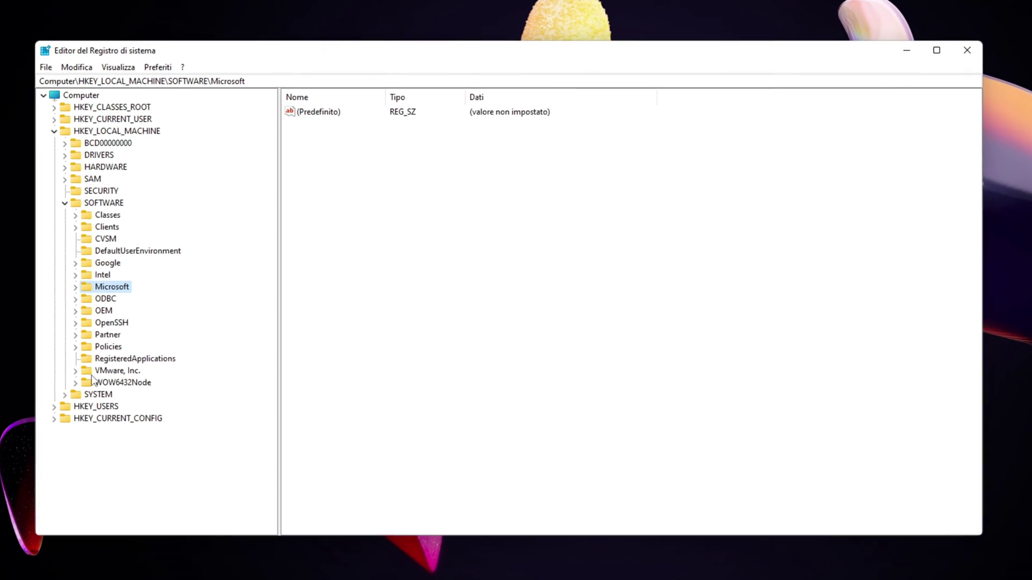
Step: Browse the registry to HKEY_LOCAL_MACHINE\SOFTWARE\WOW6432Node\Microsoft\Windows NT\CurrentVersion
left_click(110, 370)
left_click(122, 382)
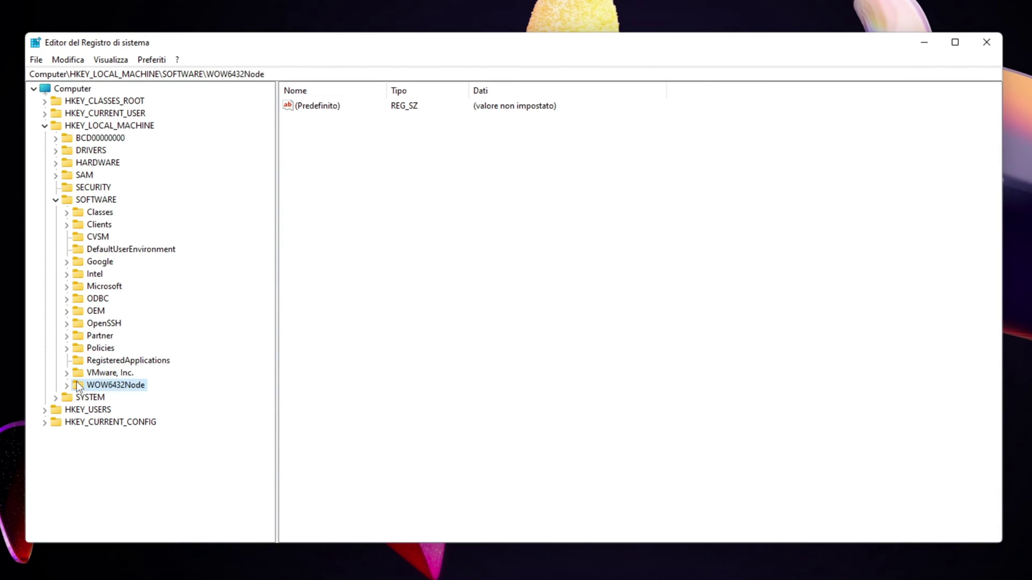
left_click(75, 382)
left_click(119, 442)
double_click(113, 453)
scroll(221, 308, "down", 20)
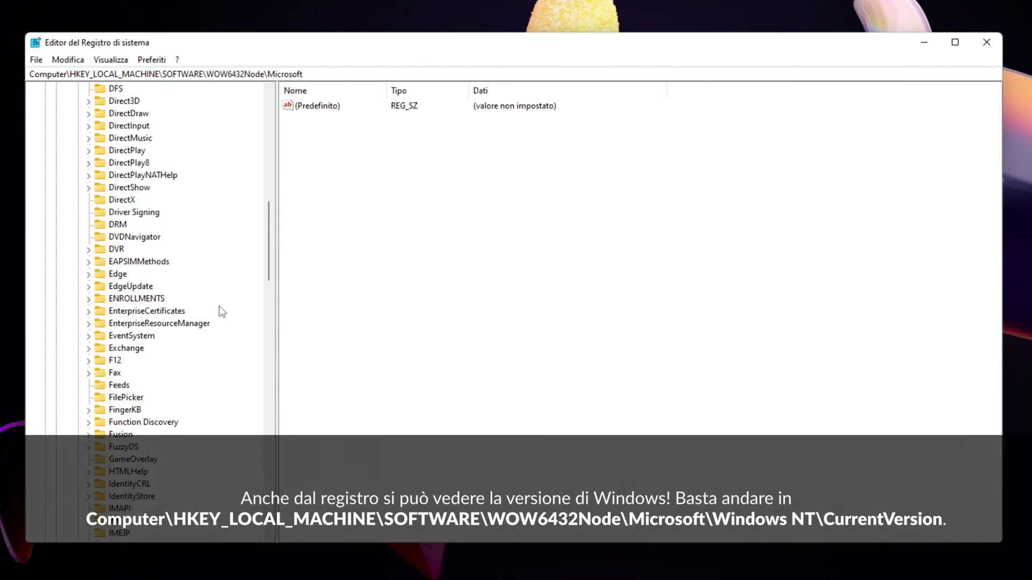
scroll(170, 417, "down", 11)
left_click(144, 323)
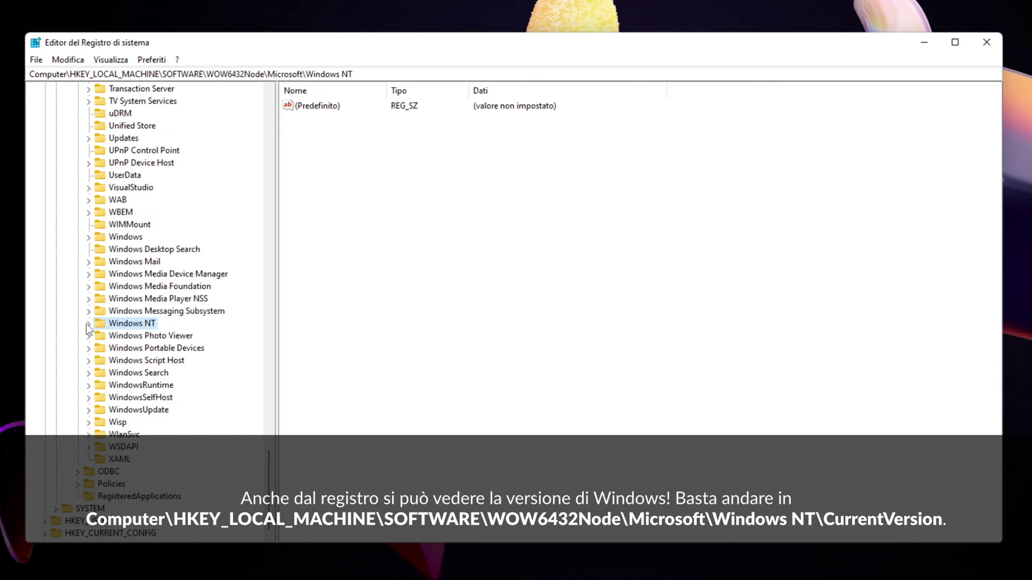
left_click(88, 324)
left_click(114, 338)
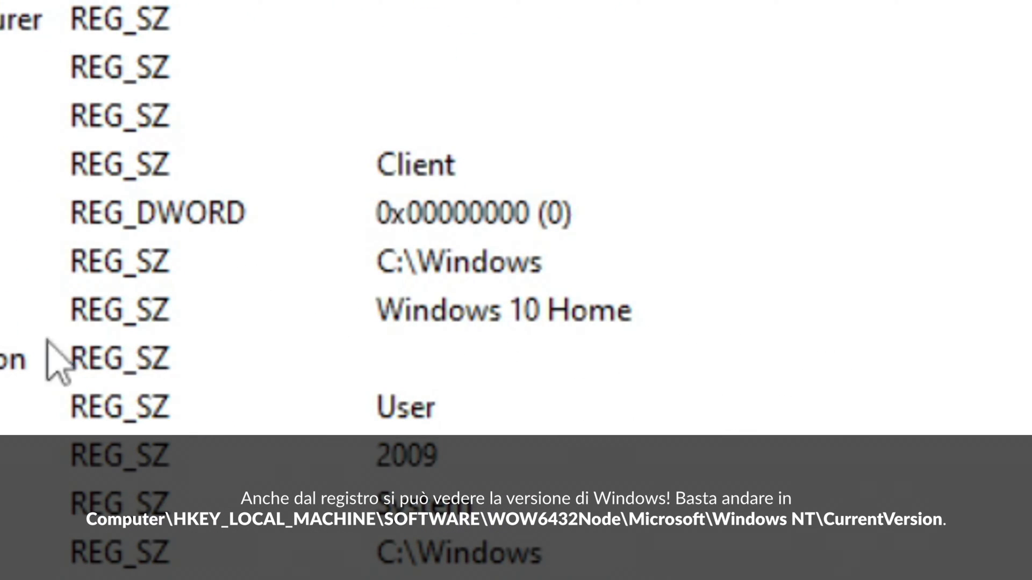
Step: Inspect the value data of the ProductName string and close its edit dialog without changing it
left_click(321, 379)
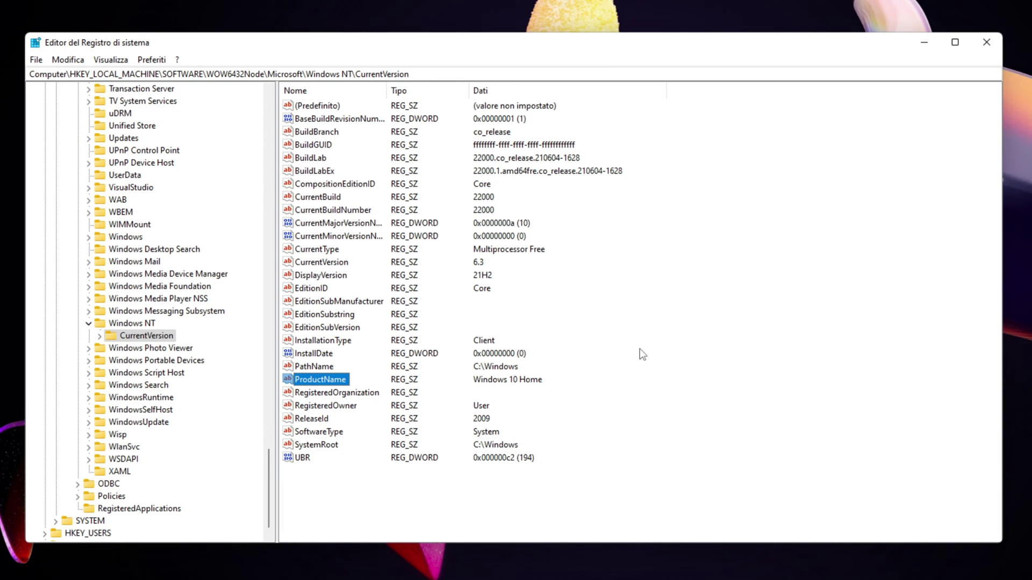
double_click(308, 379)
key("End")
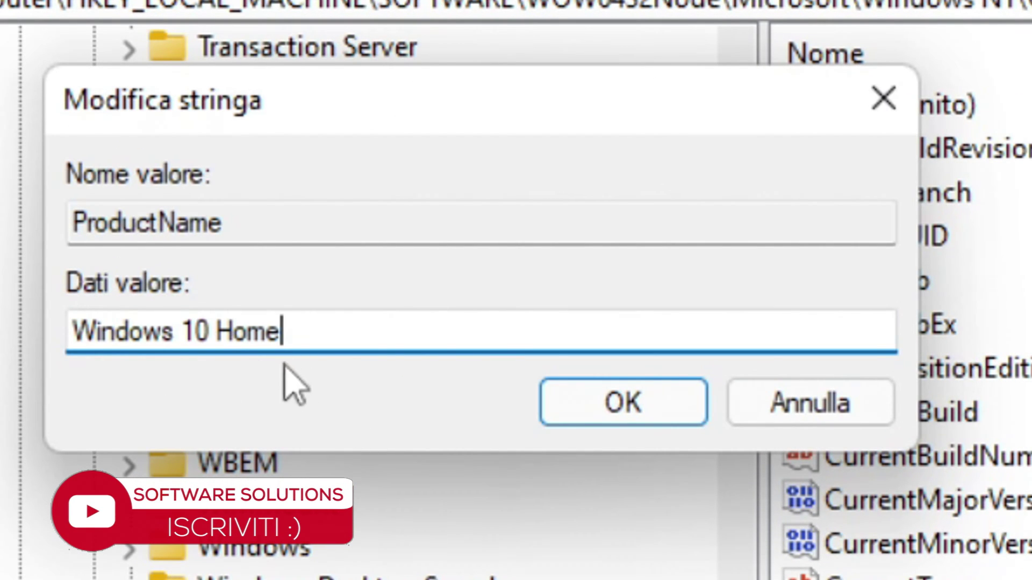
left_click(634, 417)
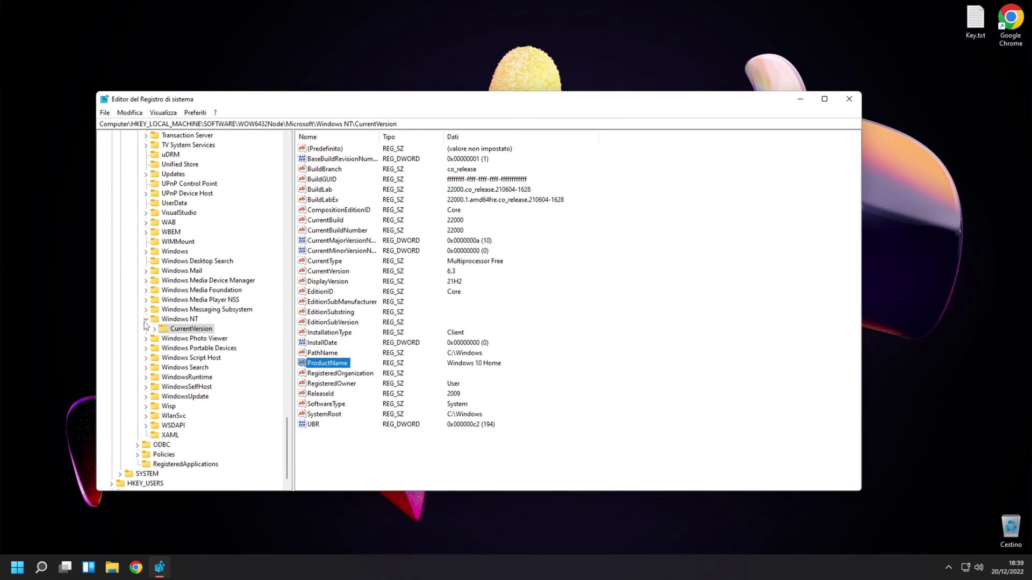
Step: Collapse the expanded keys back to the Computer root and close the Registry Editor
left_click(145, 319)
left_click_drag(287, 435, 286, 177)
left_click(137, 290)
left_click(128, 368)
left_click(120, 223)
left_click(111, 165)
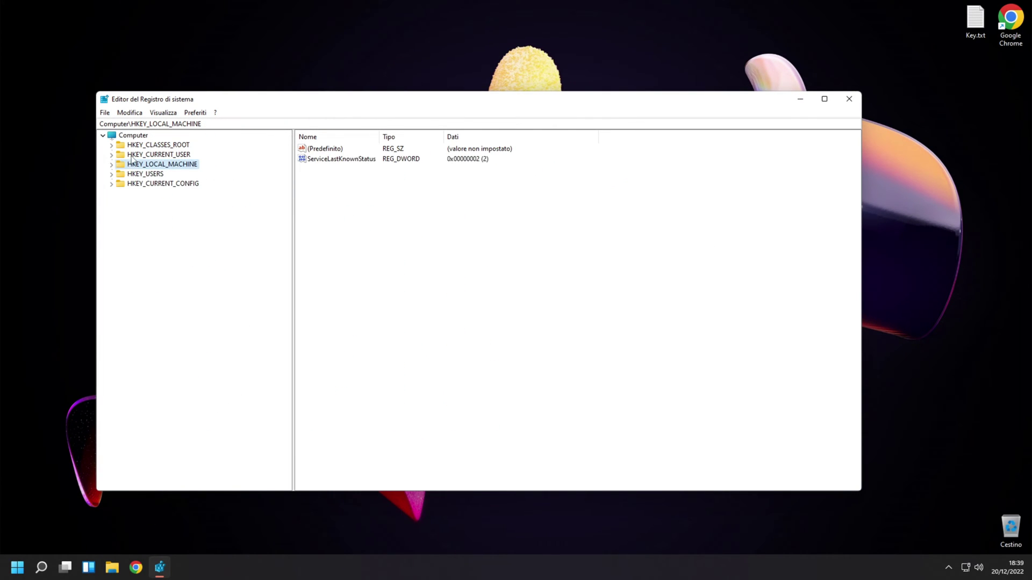
left_click(132, 135)
left_click(848, 99)
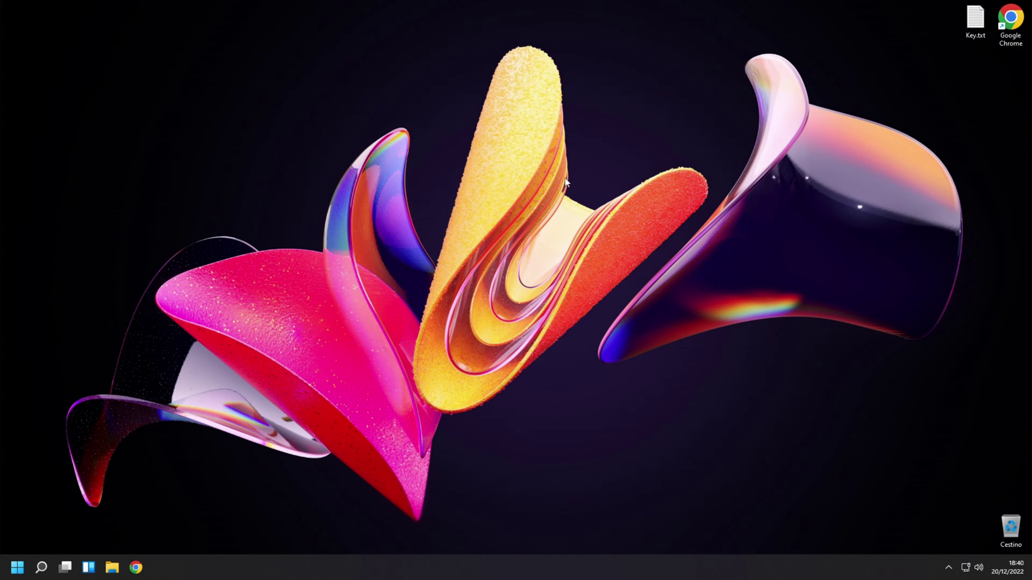
Step: Open the system information page in Settings and check the Windows edition under the Windows specifications
left_click(17, 566)
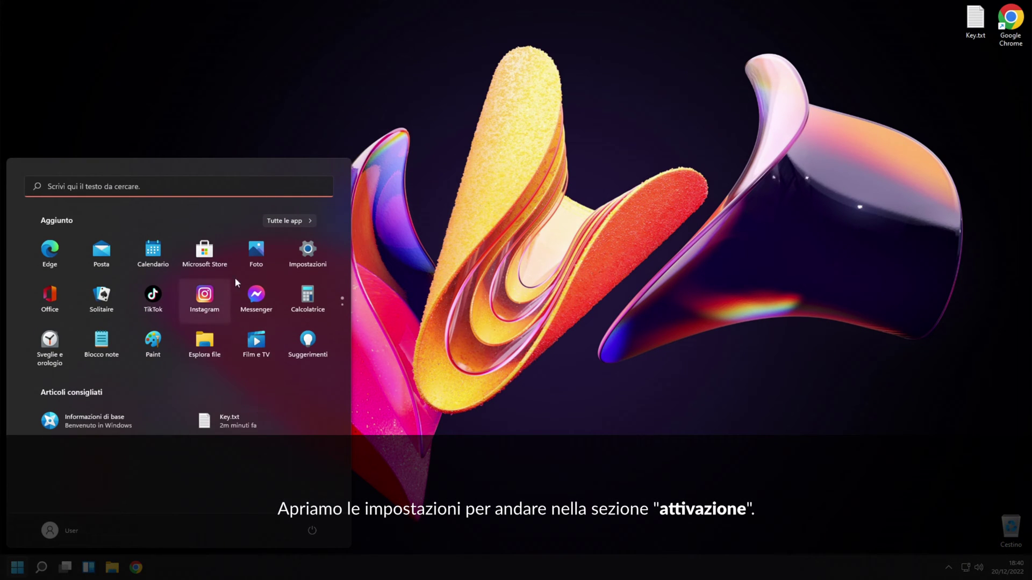
left_click(320, 253)
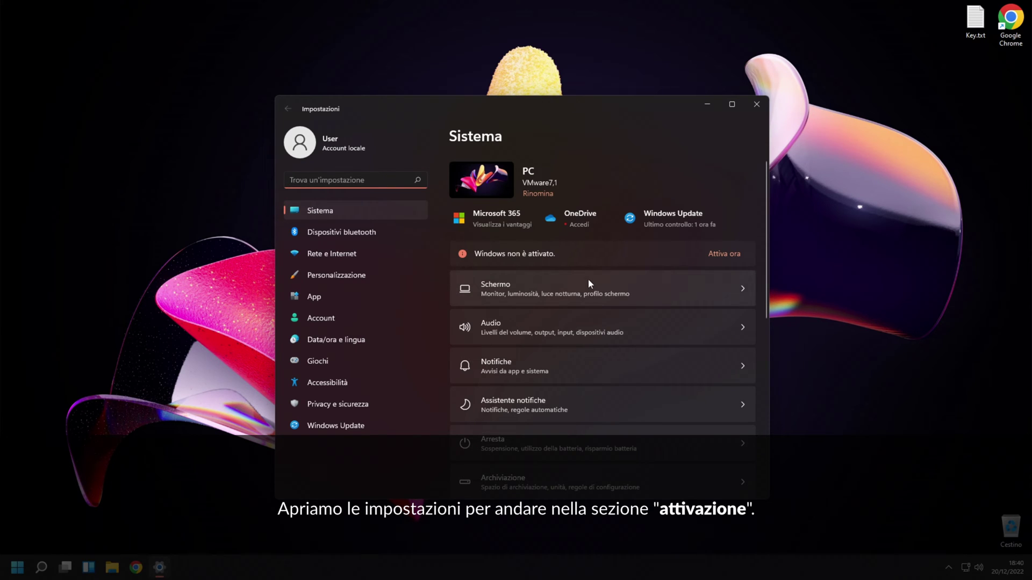
scroll(588, 278, "down", 10)
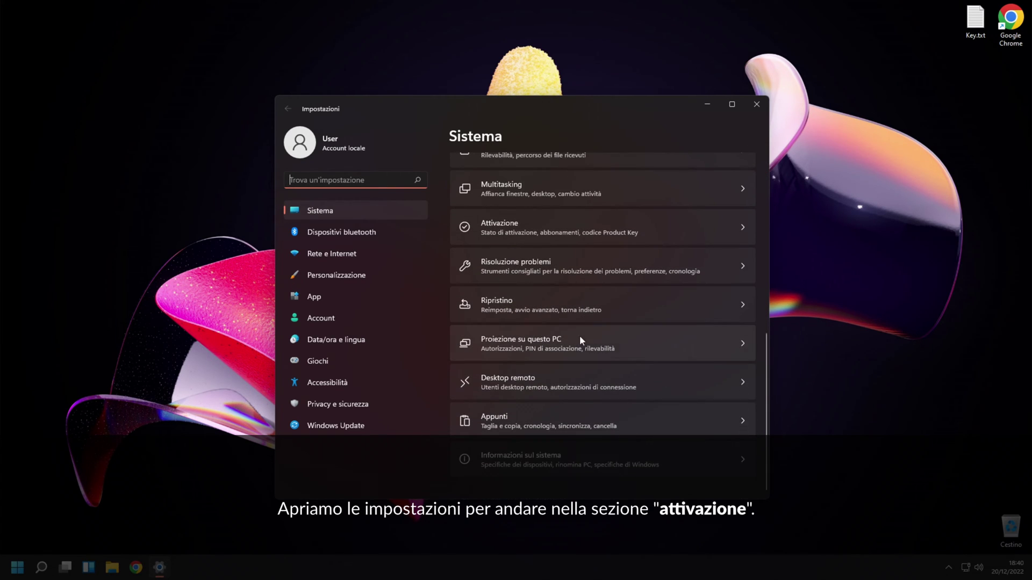
left_click(550, 458)
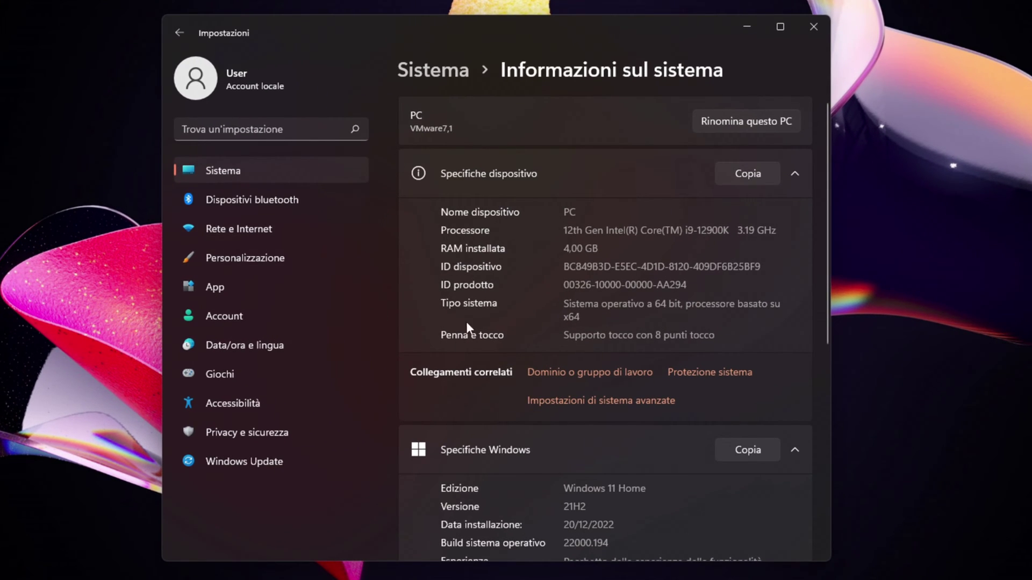
scroll(469, 331, "down", 3)
left_click_drag(647, 348, 576, 348)
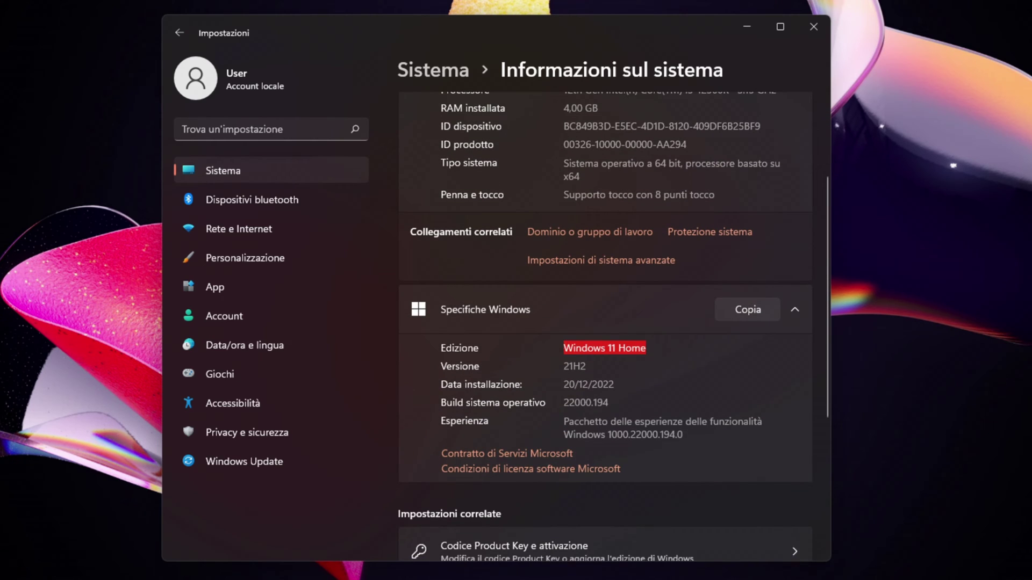
left_click(548, 345)
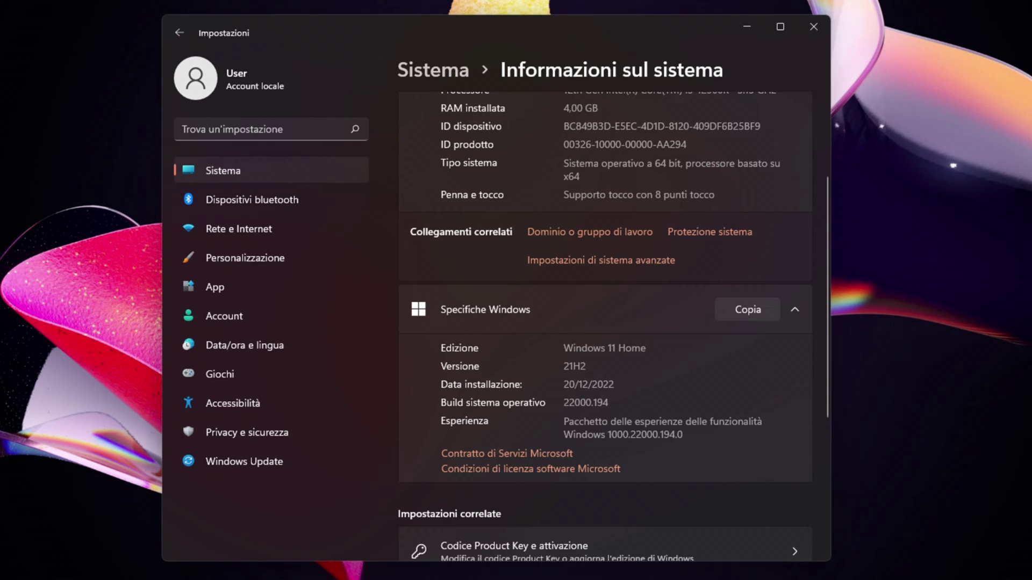
scroll(604, 322, "up", 5)
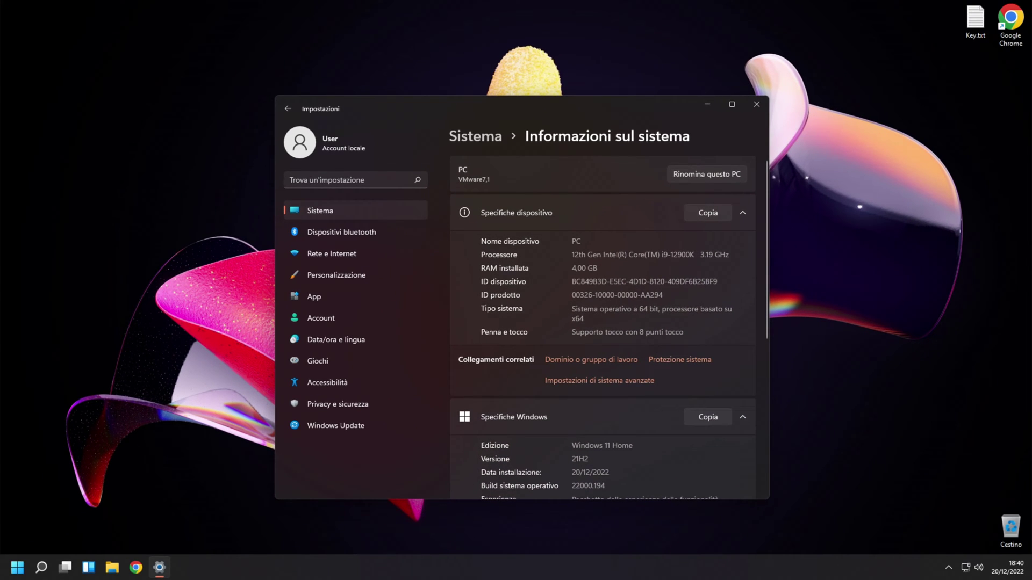
Step: Return to the System settings and open the Attivazione page
left_click(454, 141)
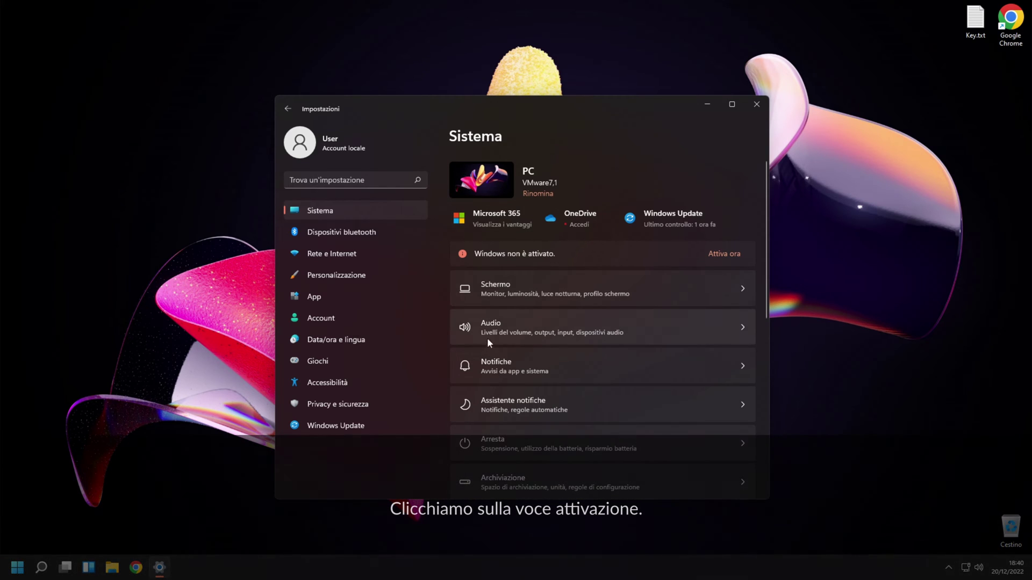
scroll(489, 371, "down", 2)
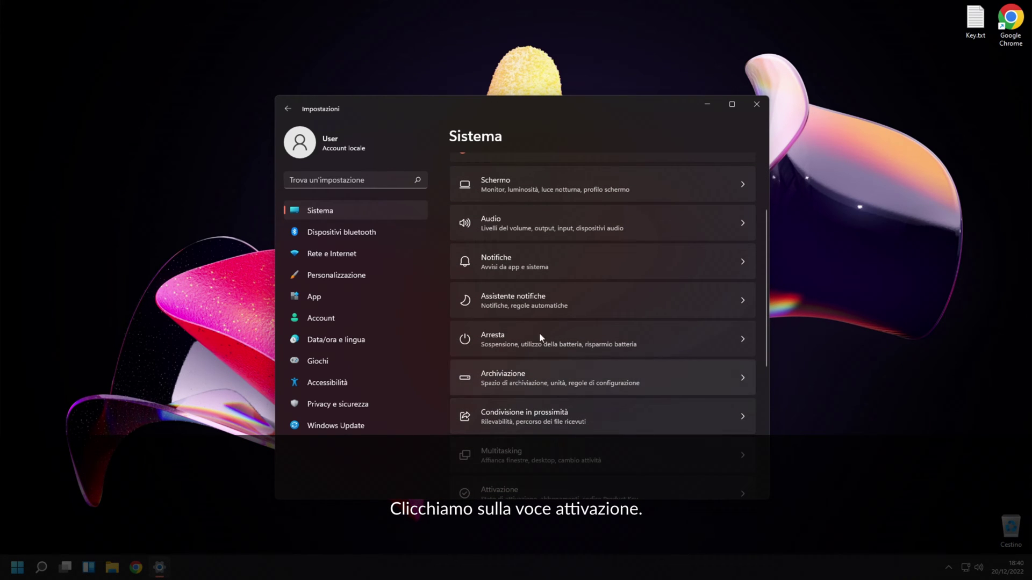
scroll(547, 330, "down", 2)
left_click(501, 391)
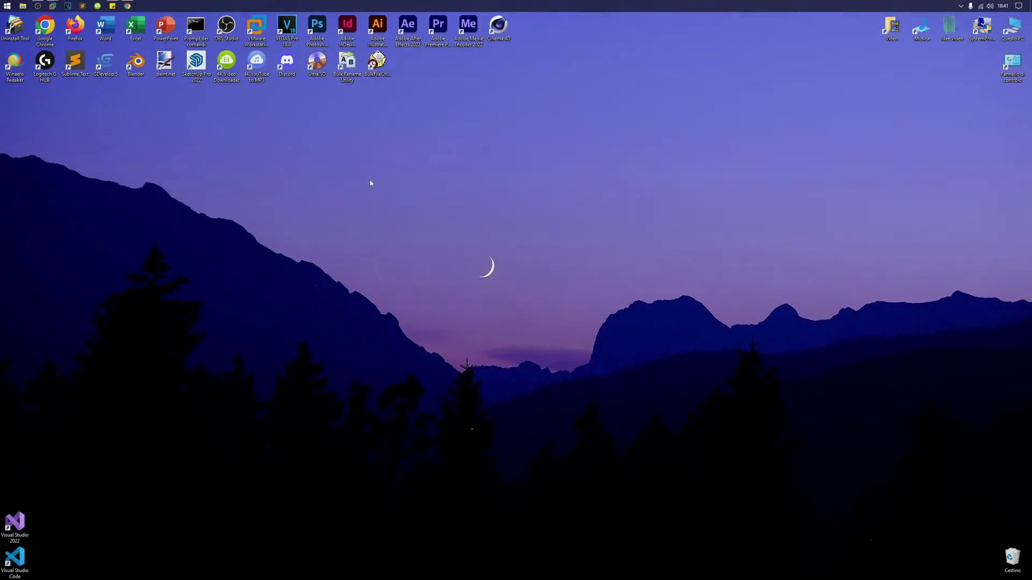
left_click_drag(591, 370, 308, 127)
left_click_drag(310, 139, 736, 505)
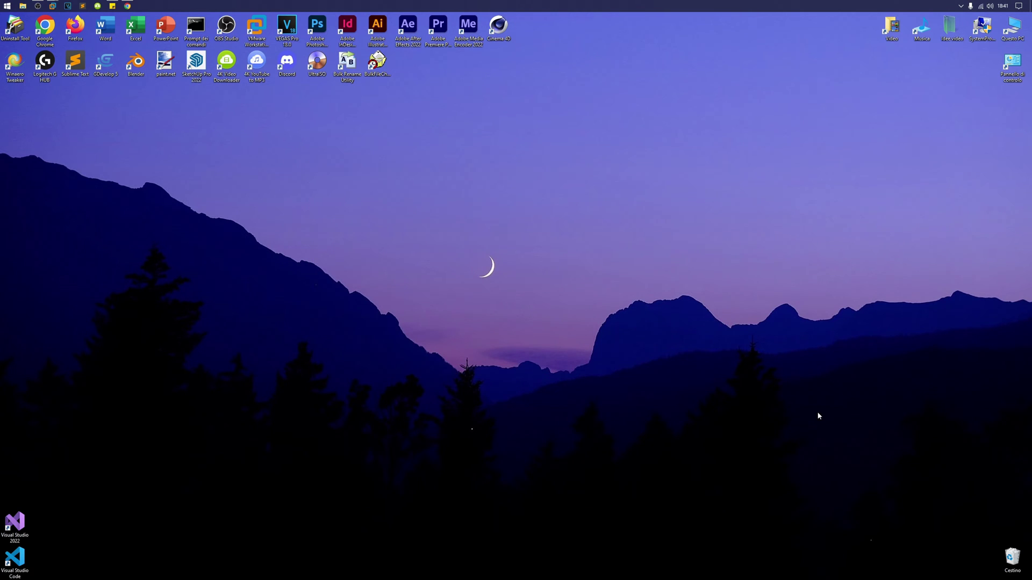
Step: On the Windows 10 PC, open Settings and go to Attivazione under Aggiornamento e sicurezza
left_click(10, 8)
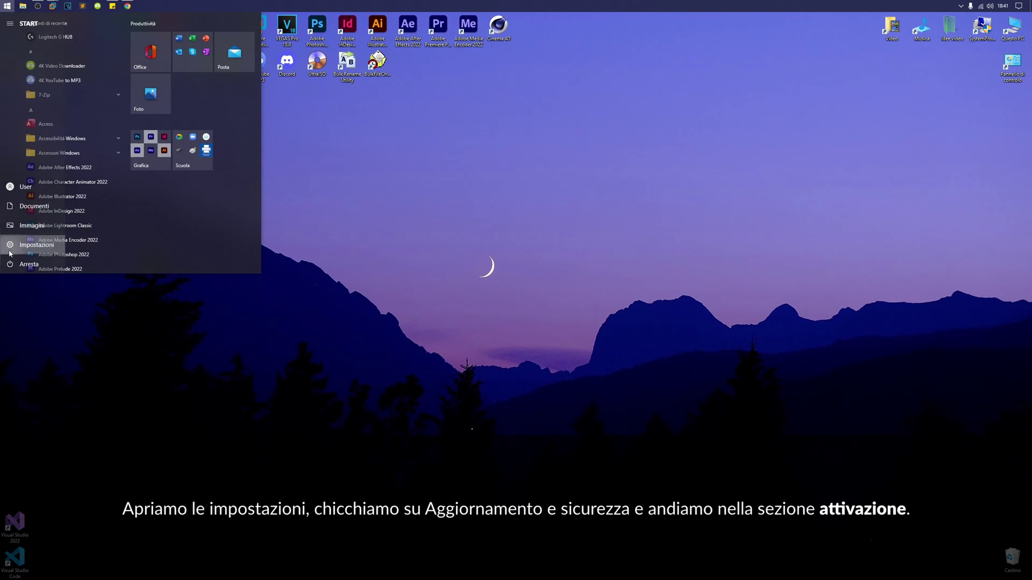
left_click(8, 249)
scroll(435, 323, "down", 1)
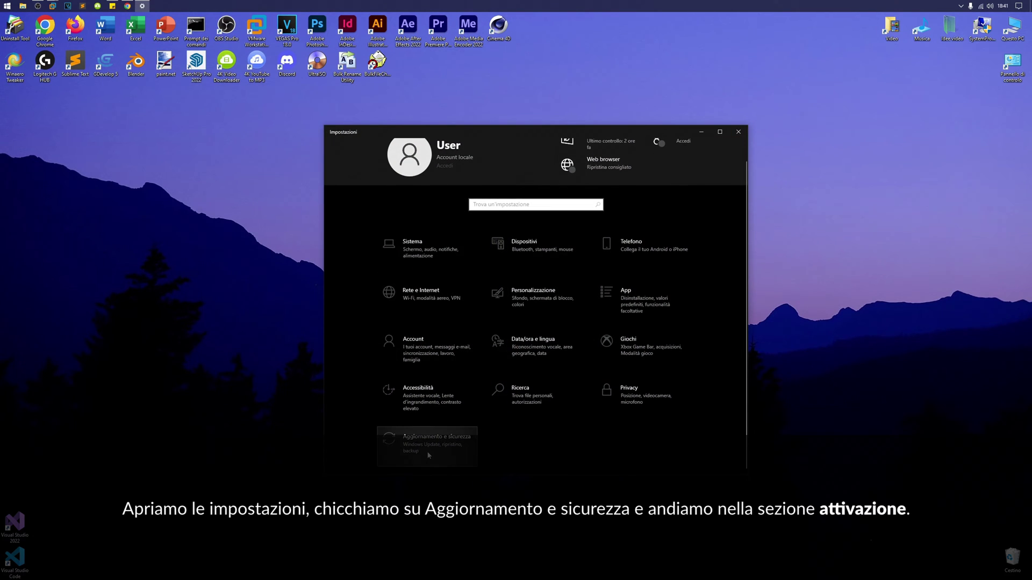
left_click(428, 454)
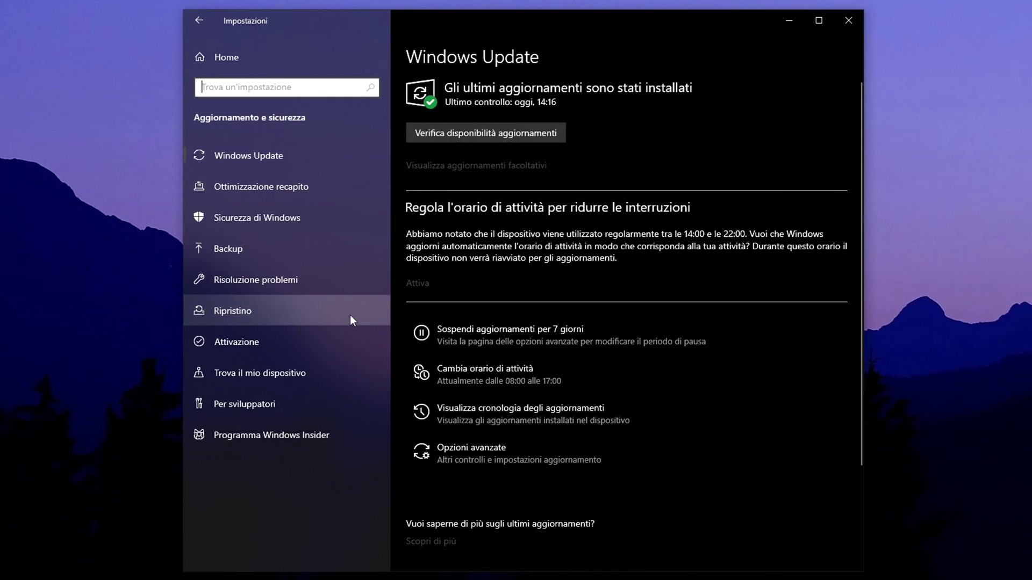
left_click(246, 343)
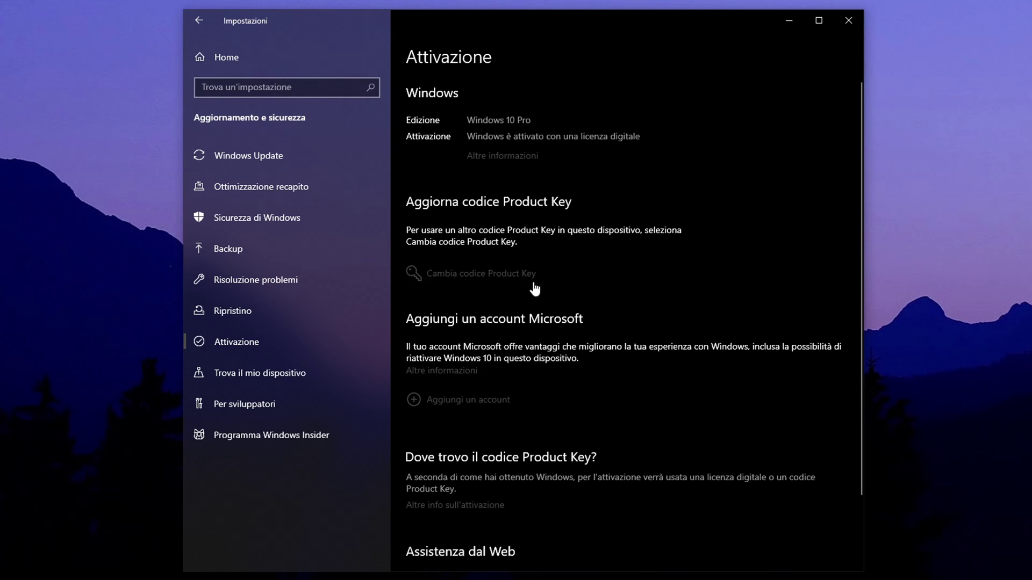
Step: View the product key change dialog on the Windows 10 PC, cancel it and close Settings
left_click(476, 283)
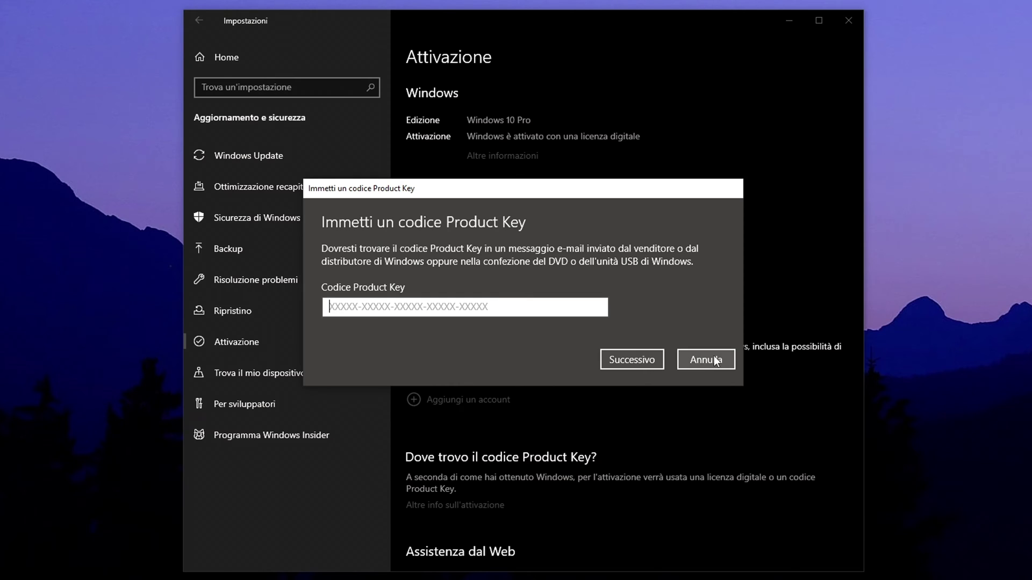
left_click(951, 440)
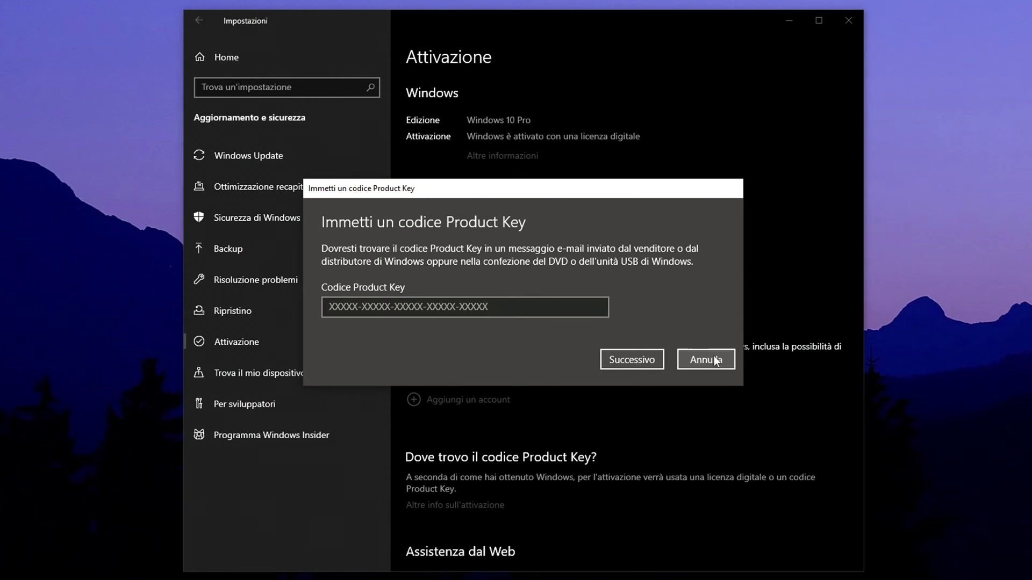
left_click(738, 131)
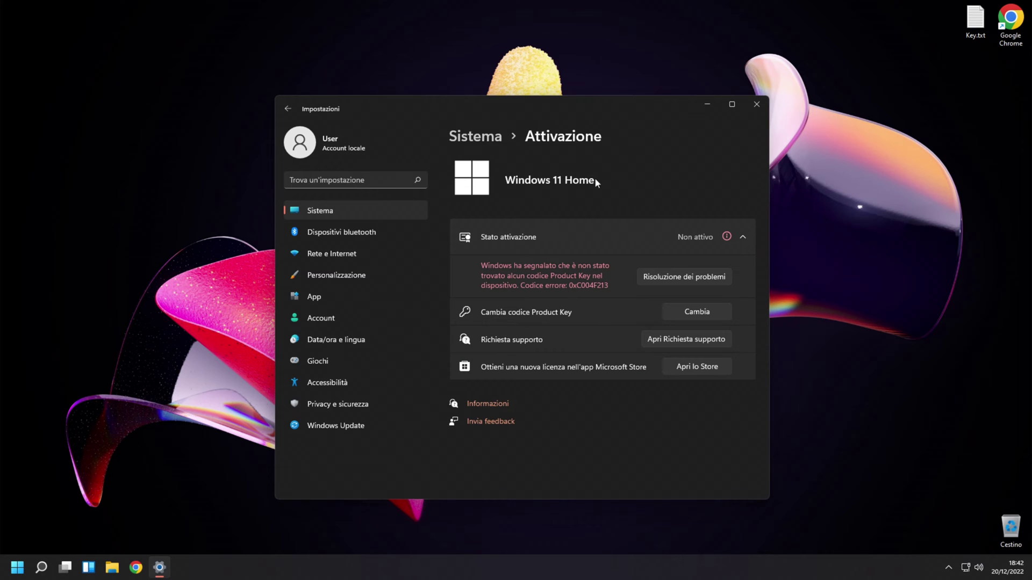
Step: Minimize Settings on the Windows 11 PC and turn on airplane mode to disconnect from the network
left_click(708, 104)
left_click(966, 567)
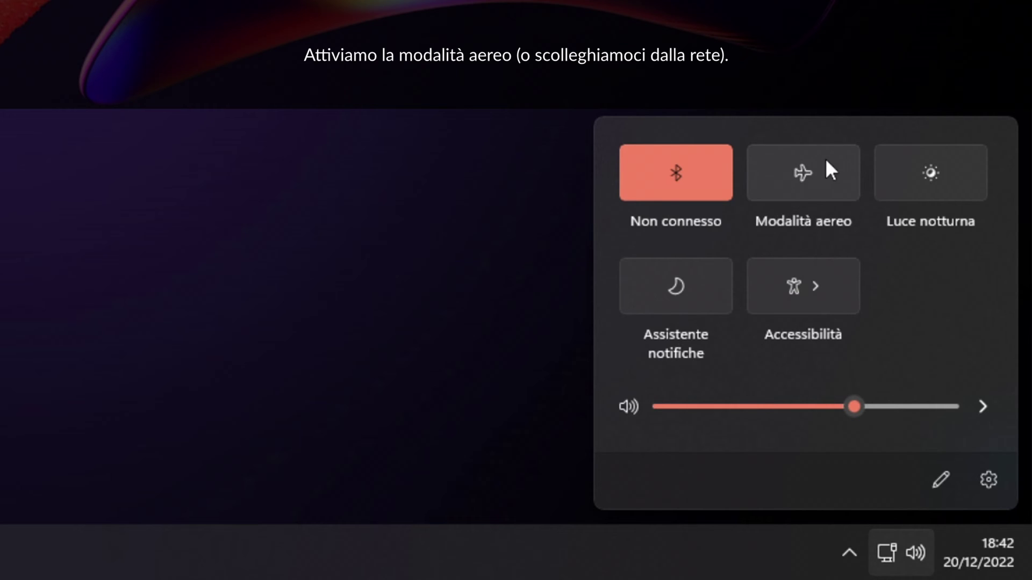
left_click(796, 174)
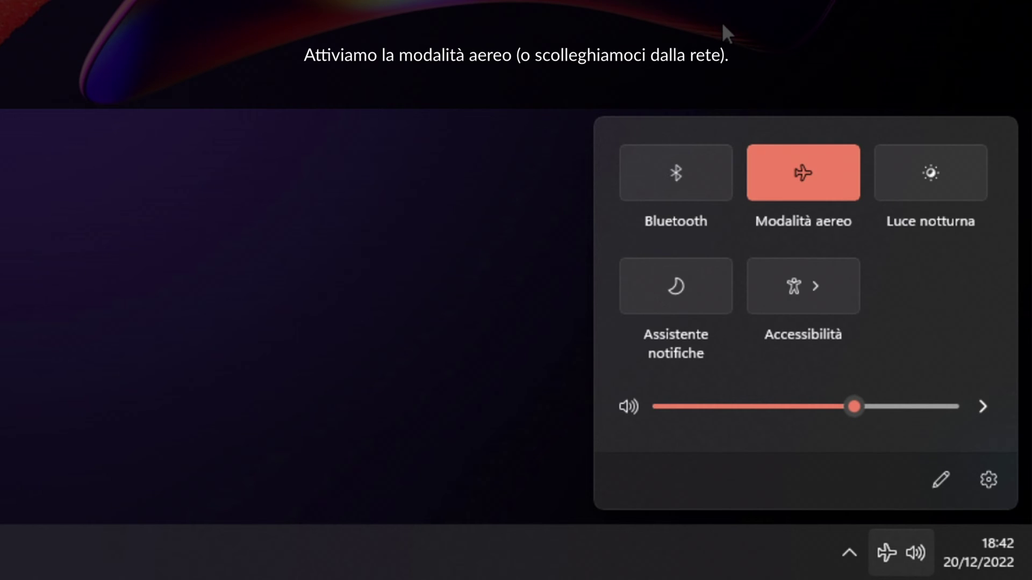
Step: Switch to Chrome and search Google for "Windows" to test whether the PC is offline
left_click(721, 21)
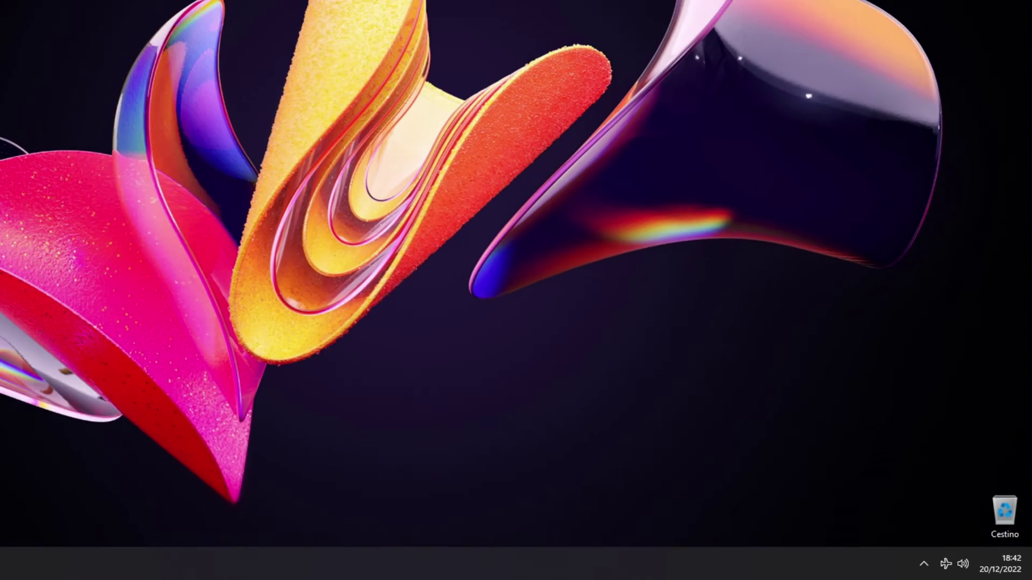
left_click(159, 567)
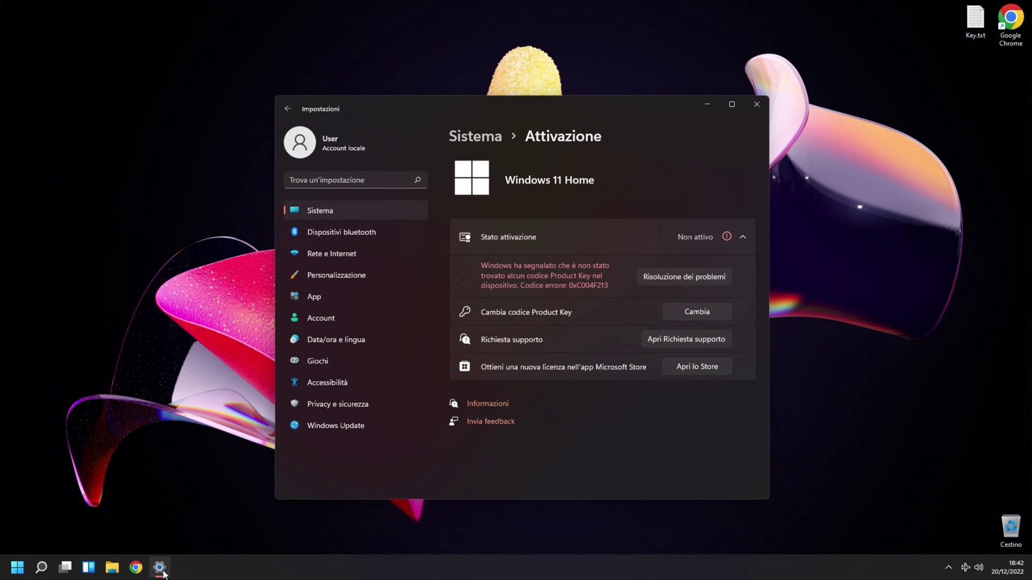
left_click(143, 569)
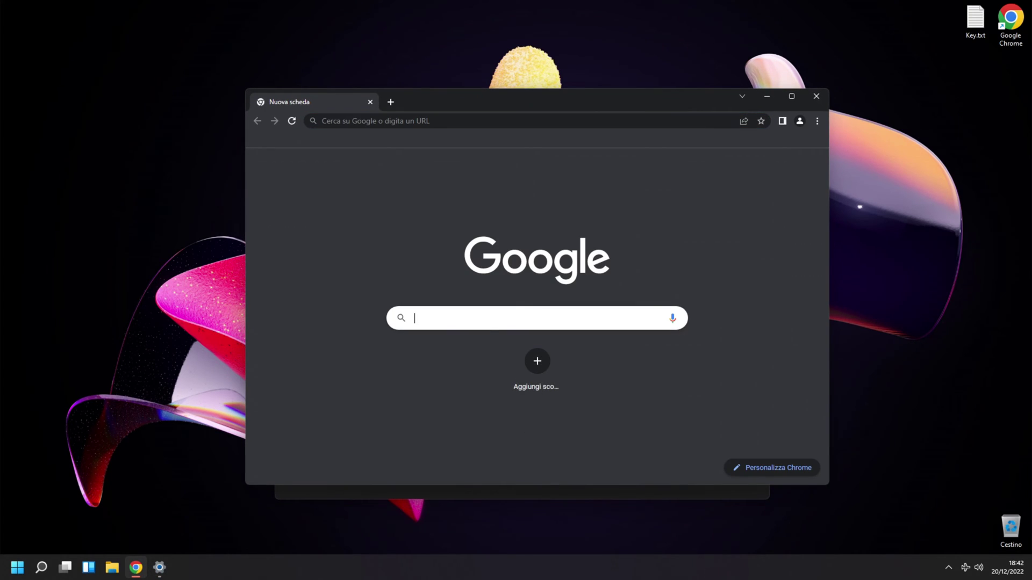
type("Windows")
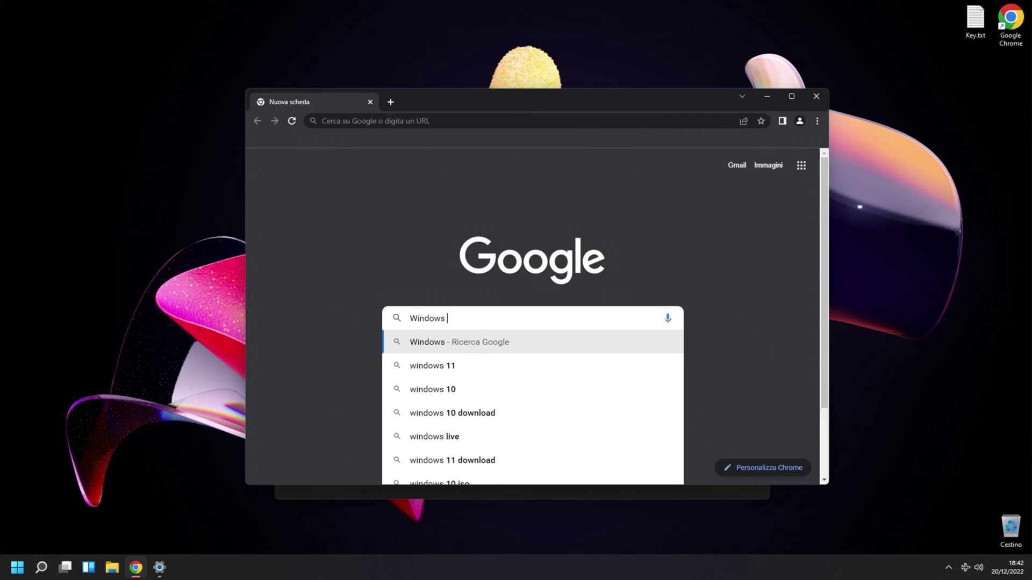
key("Return")
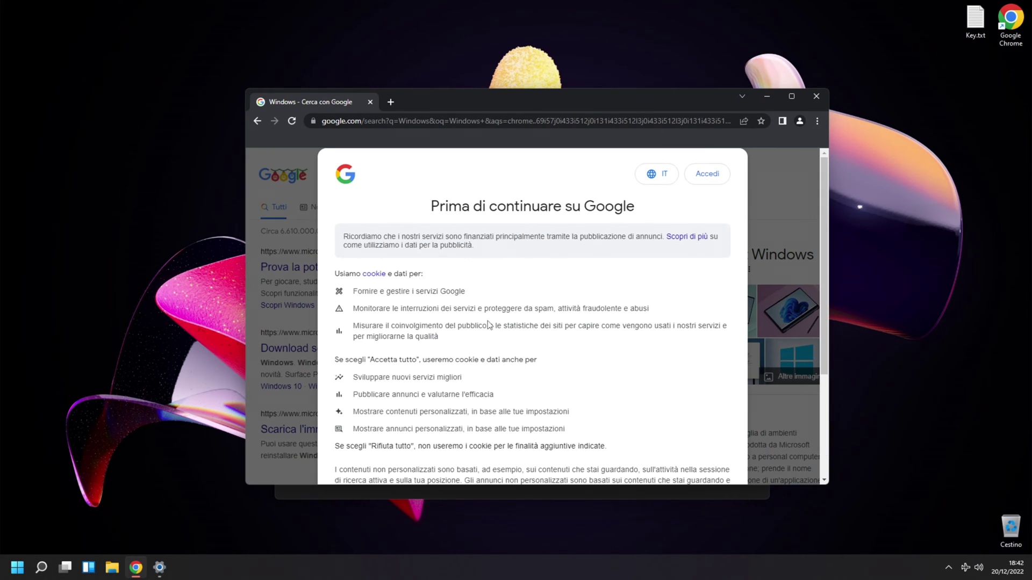
Step: Dismiss Google's cookie consent dialog and close Chrome
scroll(488, 324, "down", 3)
scroll(499, 350, "up", 3)
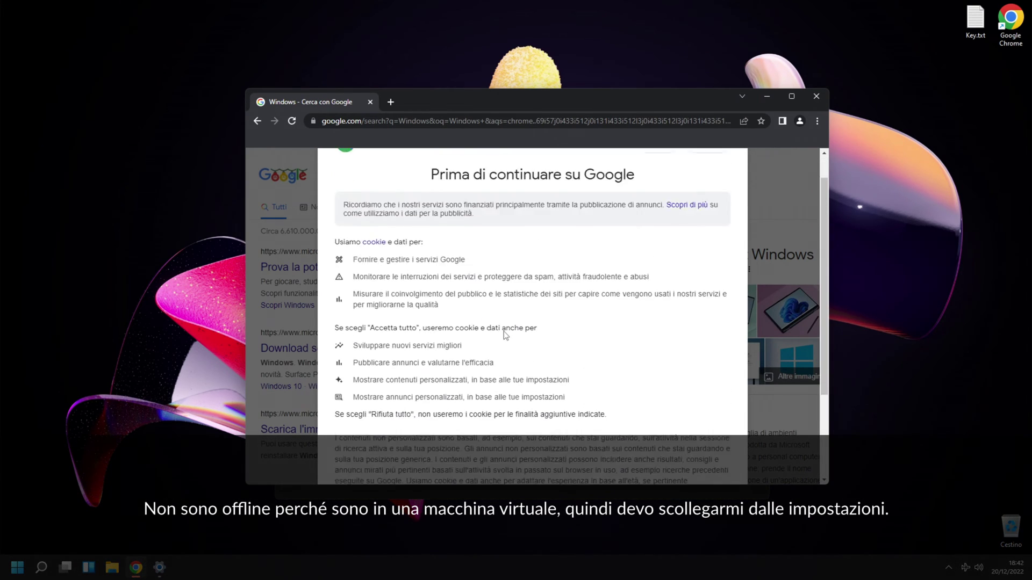
scroll(510, 376, "down", 3)
left_click(453, 420)
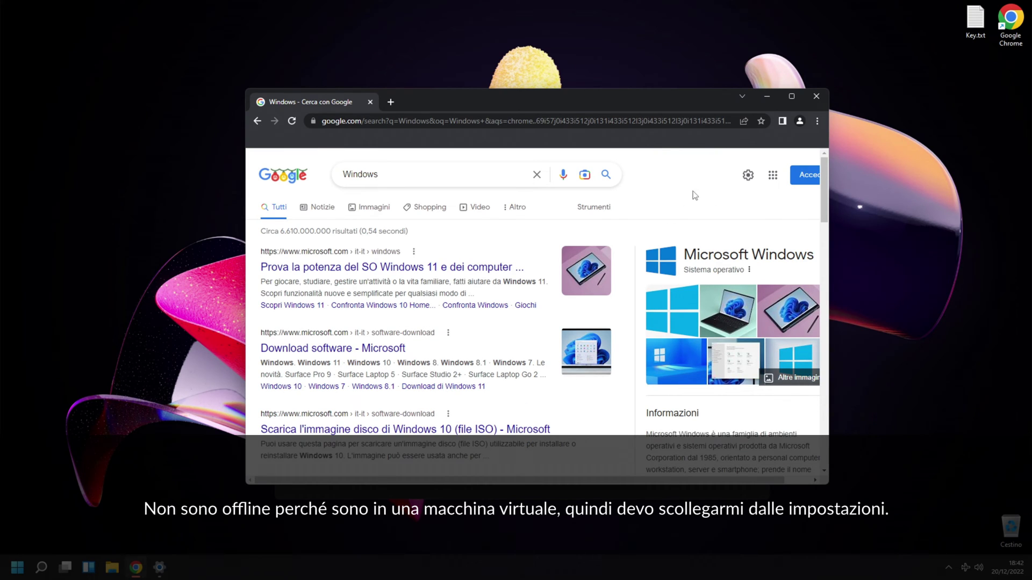
left_click(818, 95)
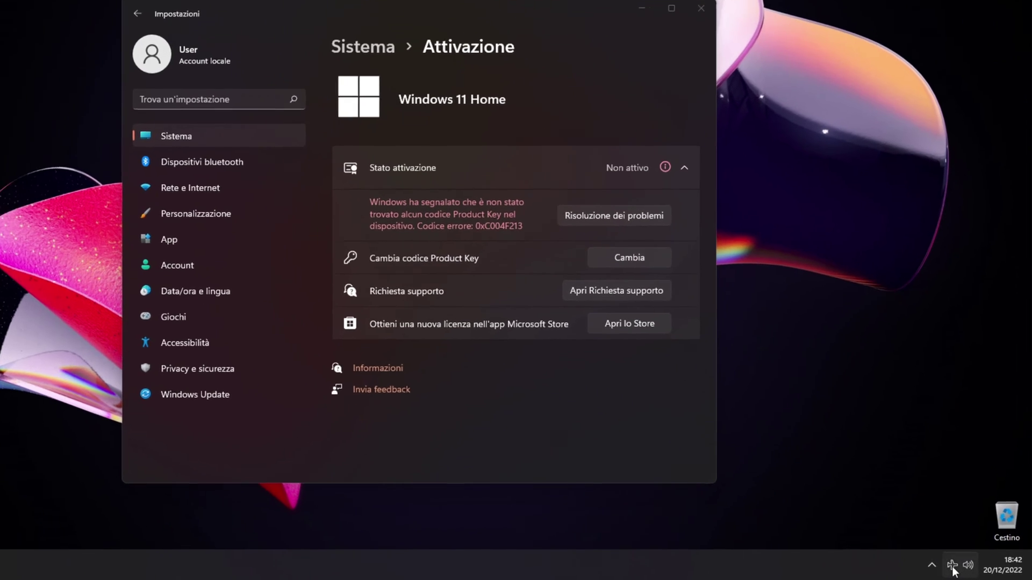
Step: Turn off airplane mode and disable the Ethernet0 adapter in the advanced network settings
left_click(966, 568)
left_click(850, 258)
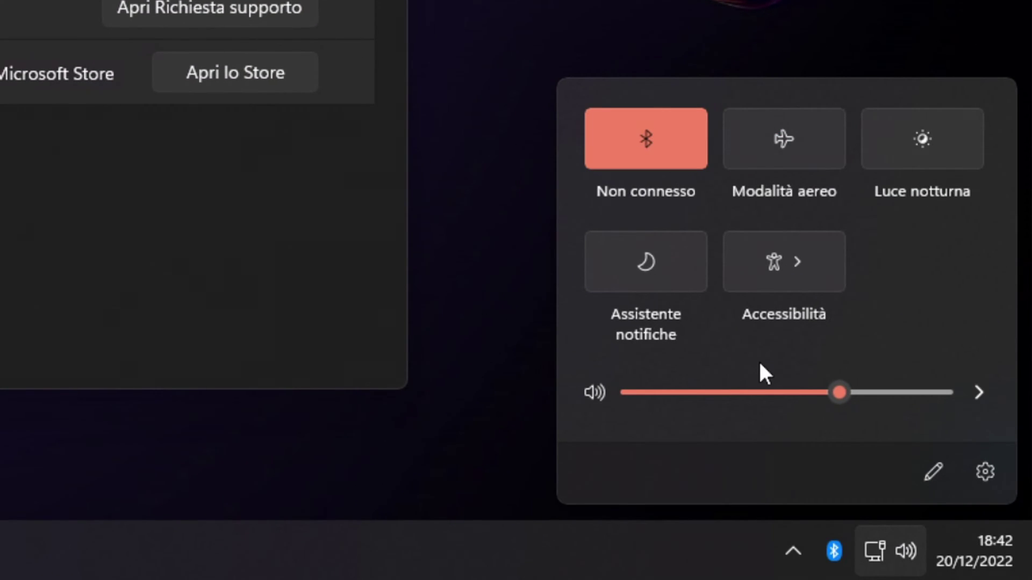
right_click(888, 554)
left_click(897, 485)
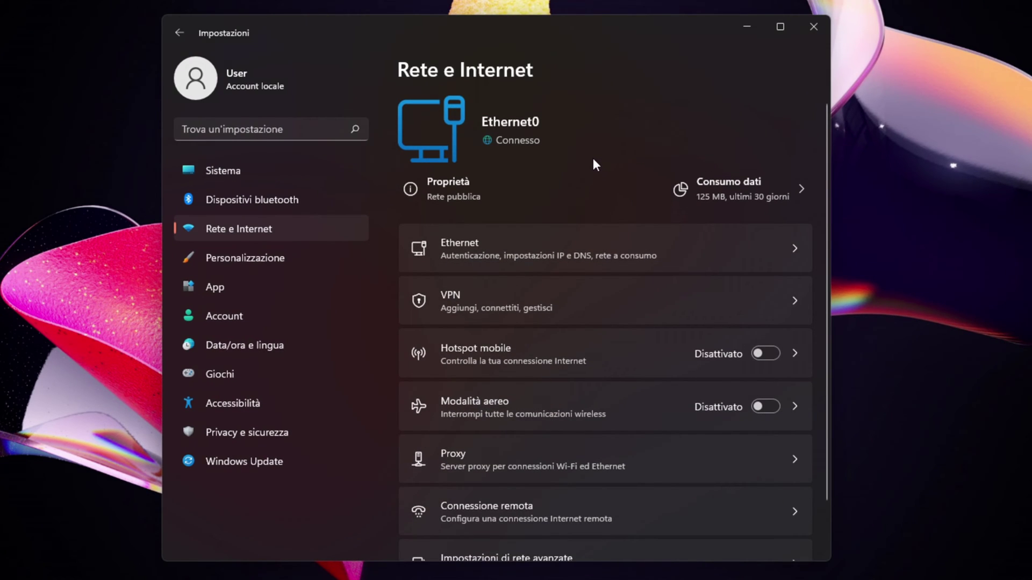
scroll(592, 156, "down", 1)
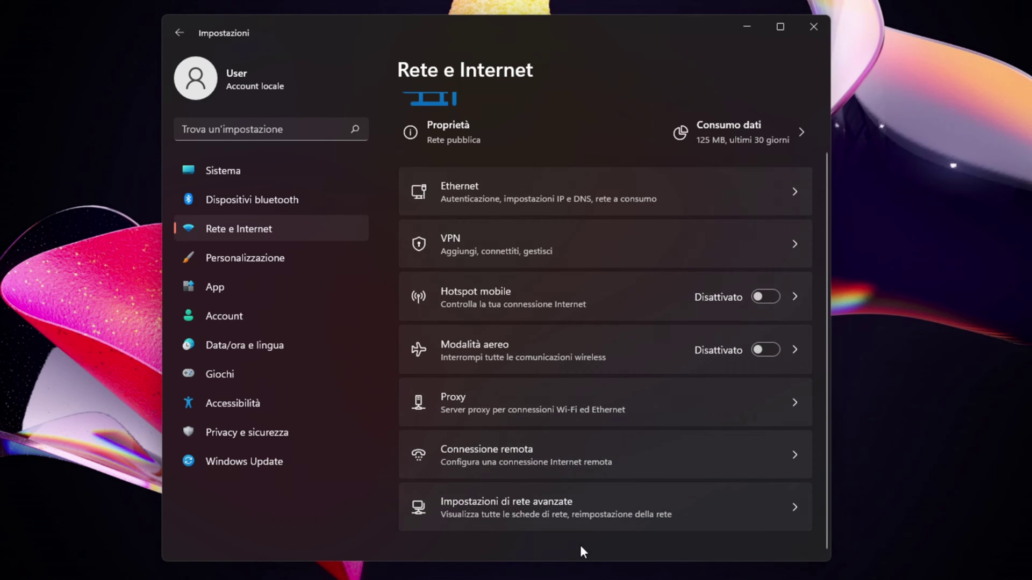
left_click(606, 511)
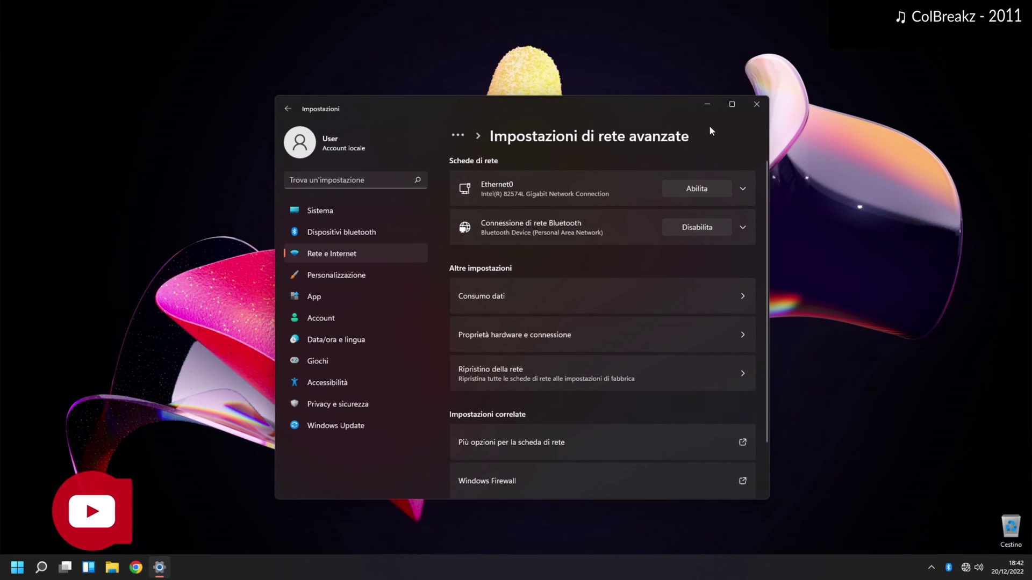
Step: Minimize Settings, repeat the "windows" search in Chrome to test the connection, and close the browser
left_click(706, 104)
left_click(135, 567)
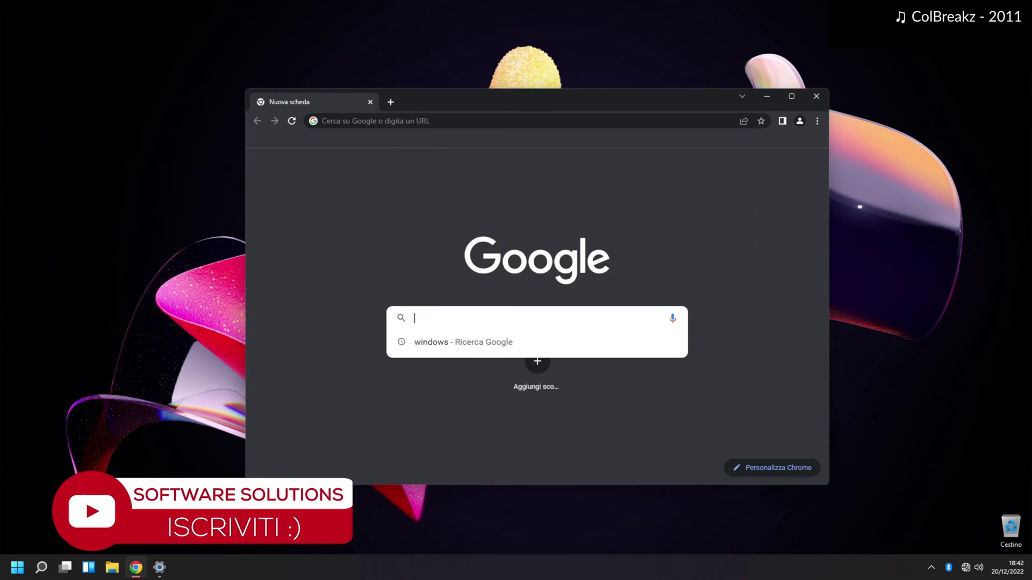
left_click(474, 343)
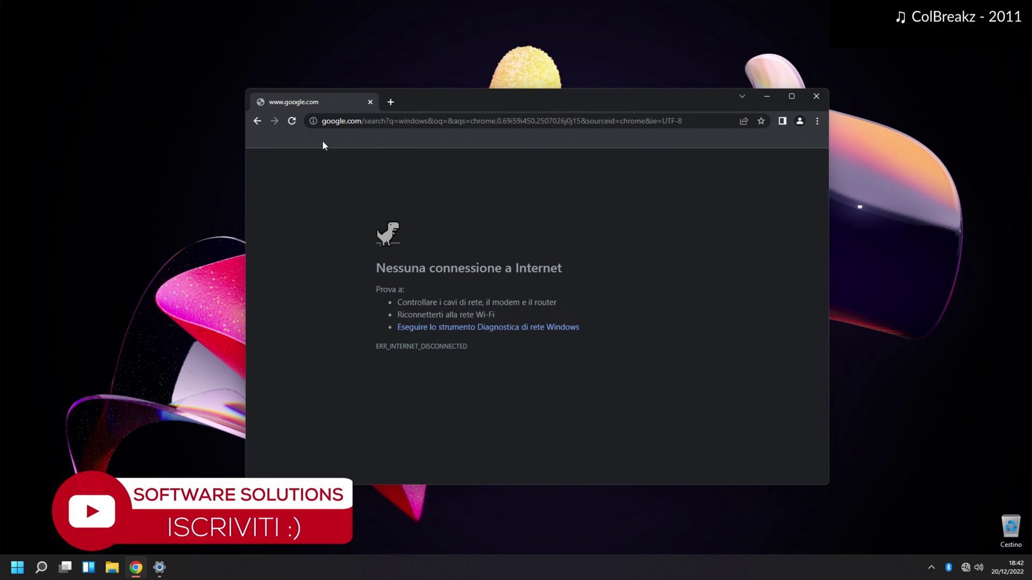
left_click(257, 121)
left_click(816, 97)
Step: Return to the Attivazione page under Sistema in Settings and open the product key change dialog
left_click(159, 567)
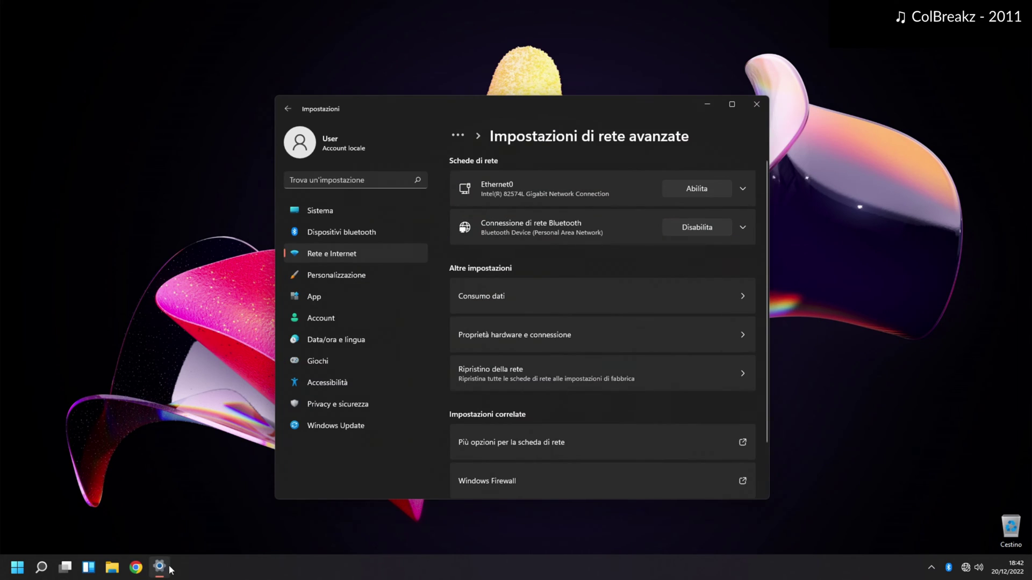
left_click(328, 426)
left_click(368, 213)
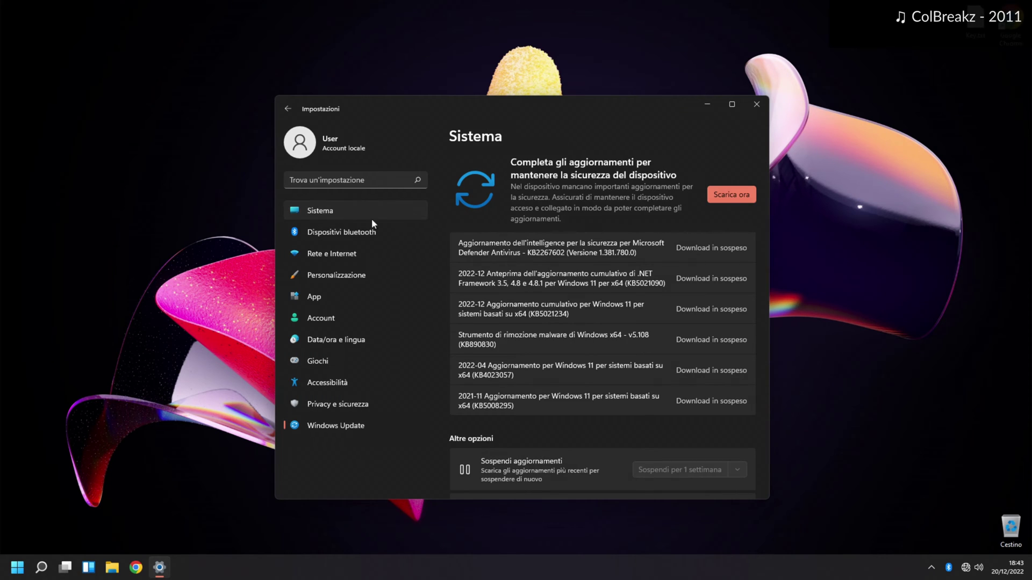
left_click(527, 442)
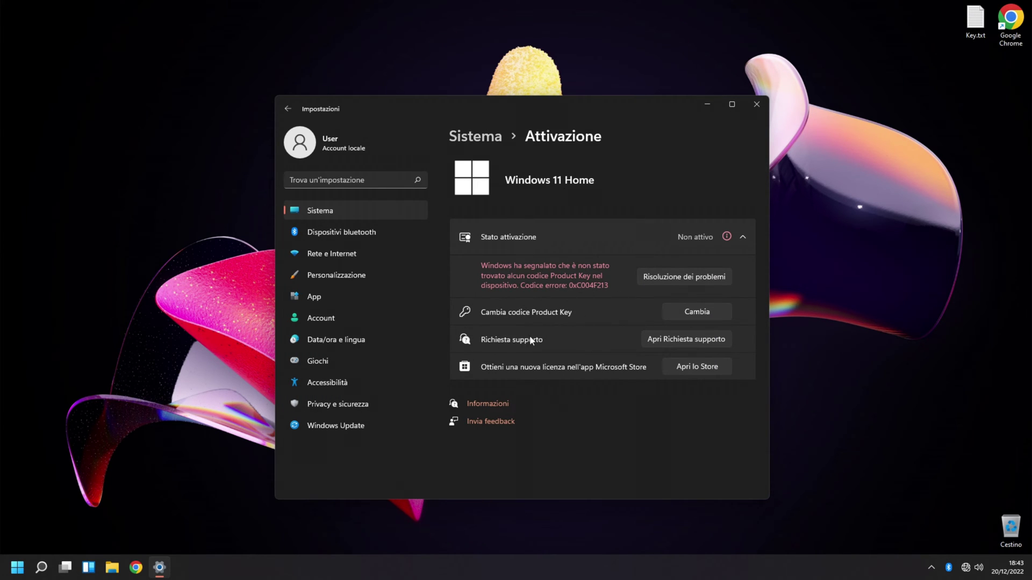
left_click(687, 313)
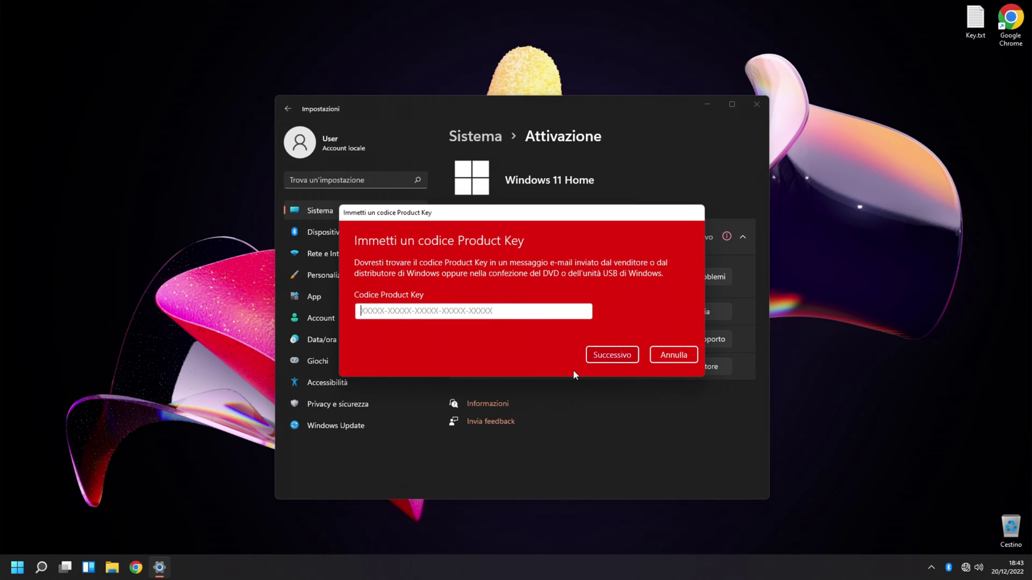
Step: Open Key.txt from the desktop in Notepad, copy the whole product key and close the file
double_click(975, 20)
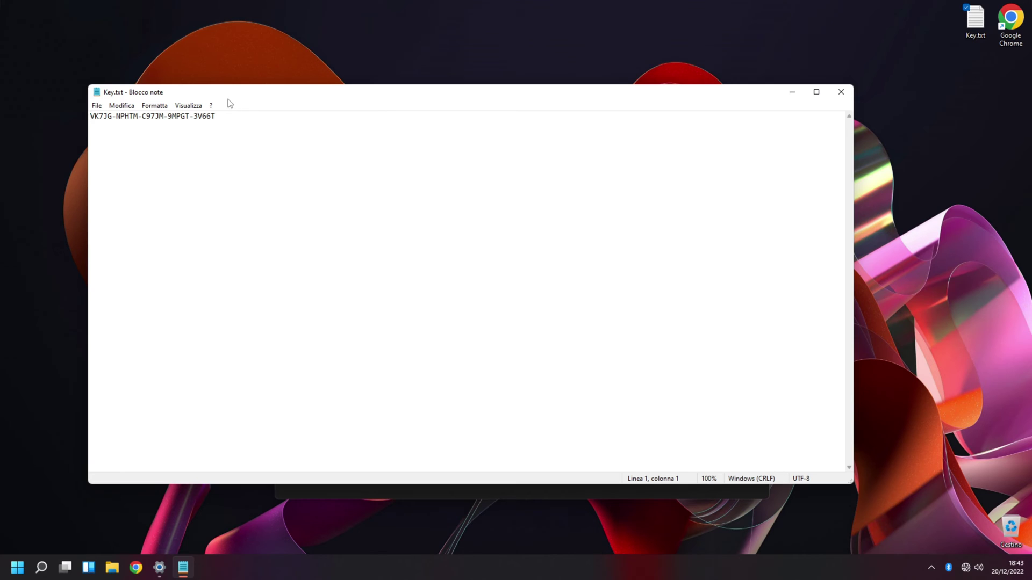
left_click_drag(228, 100, 245, 120)
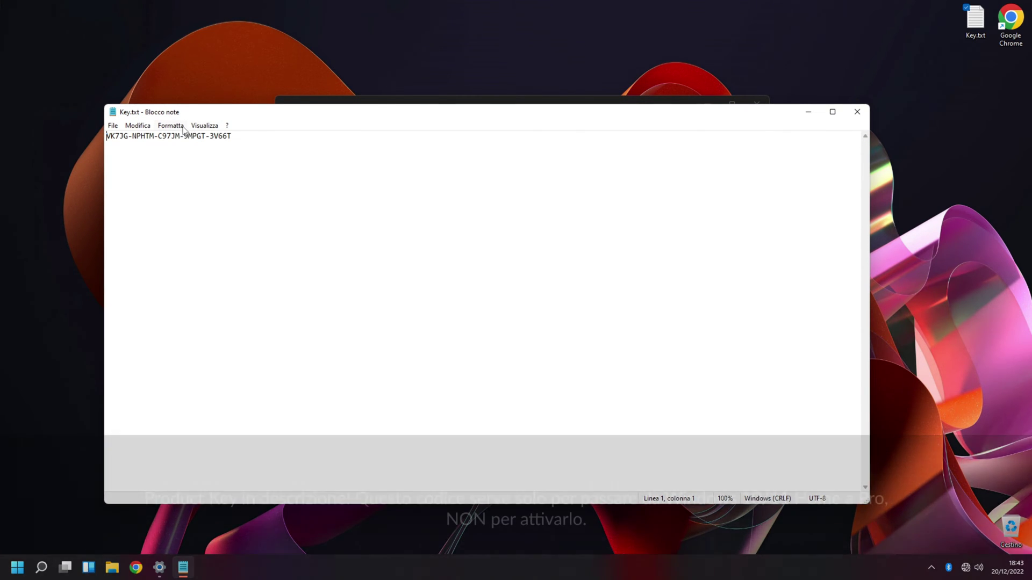
left_click(204, 127)
left_click(381, 165)
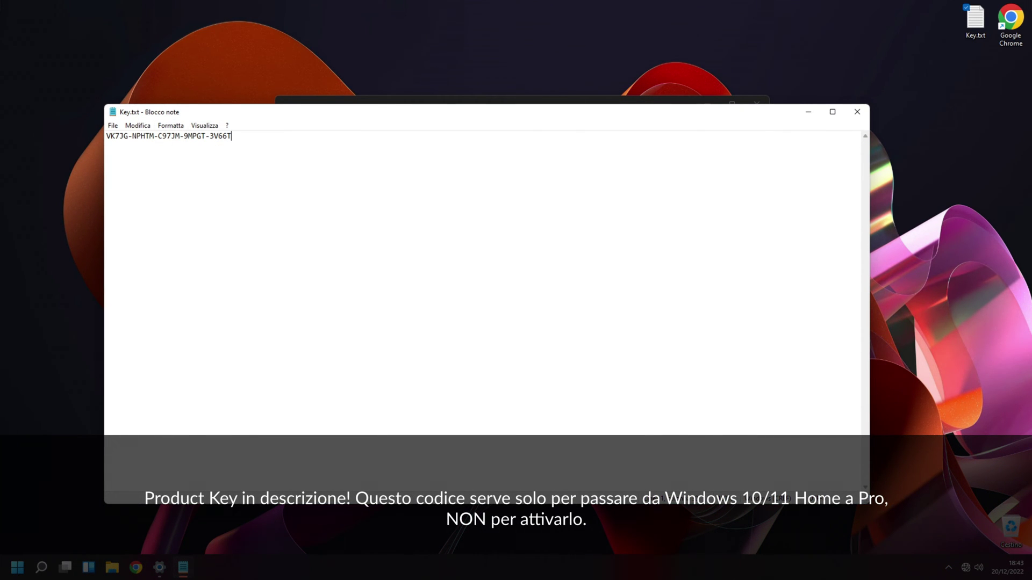
left_click_drag(232, 137, 119, 136)
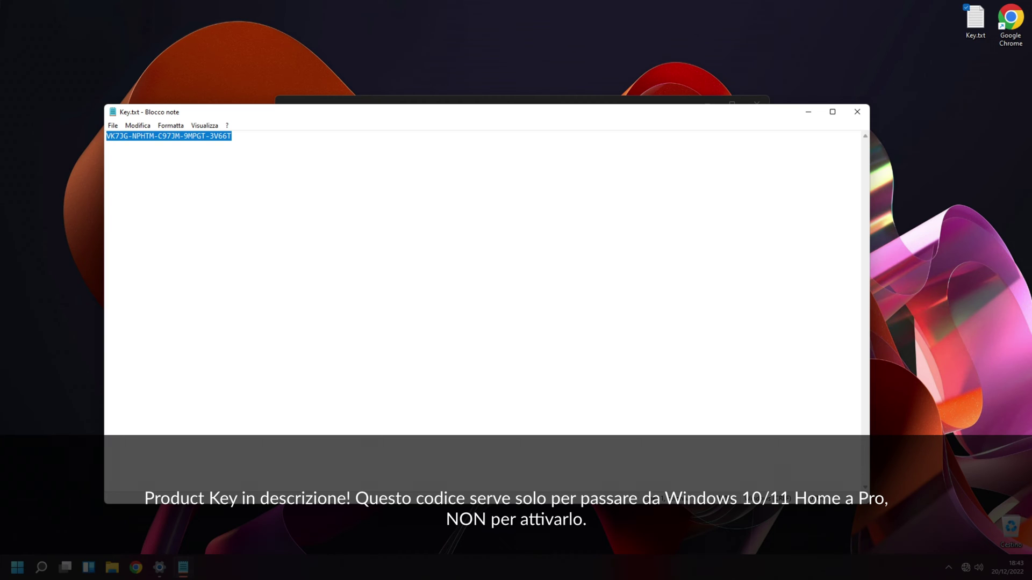
right_click(220, 139)
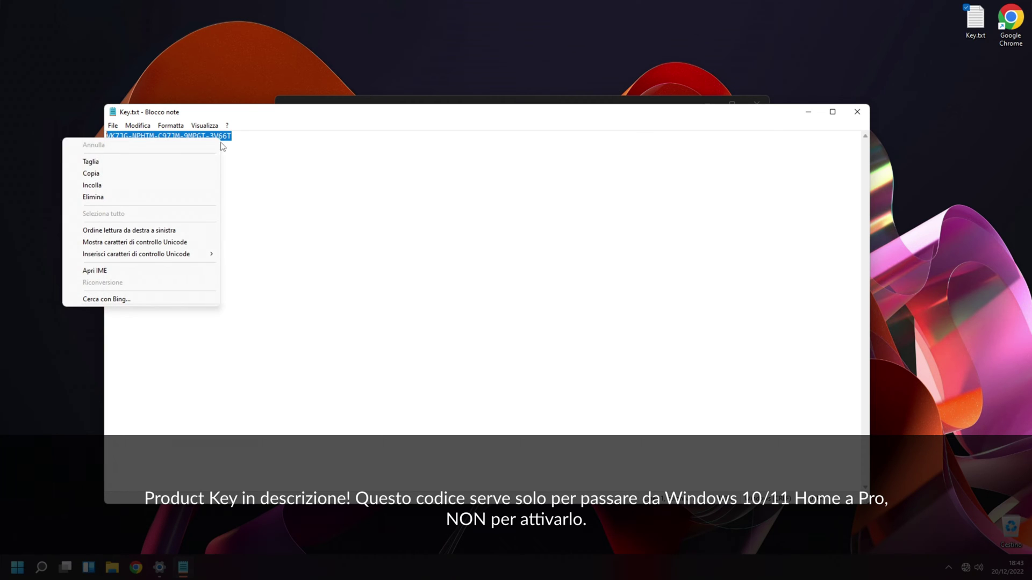
left_click(92, 173)
key("End")
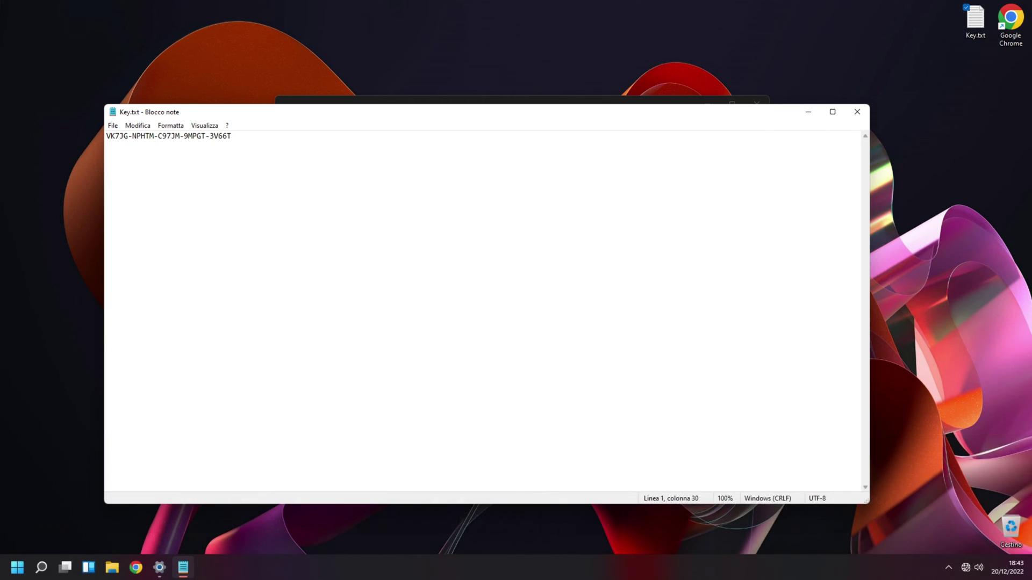
left_click(857, 113)
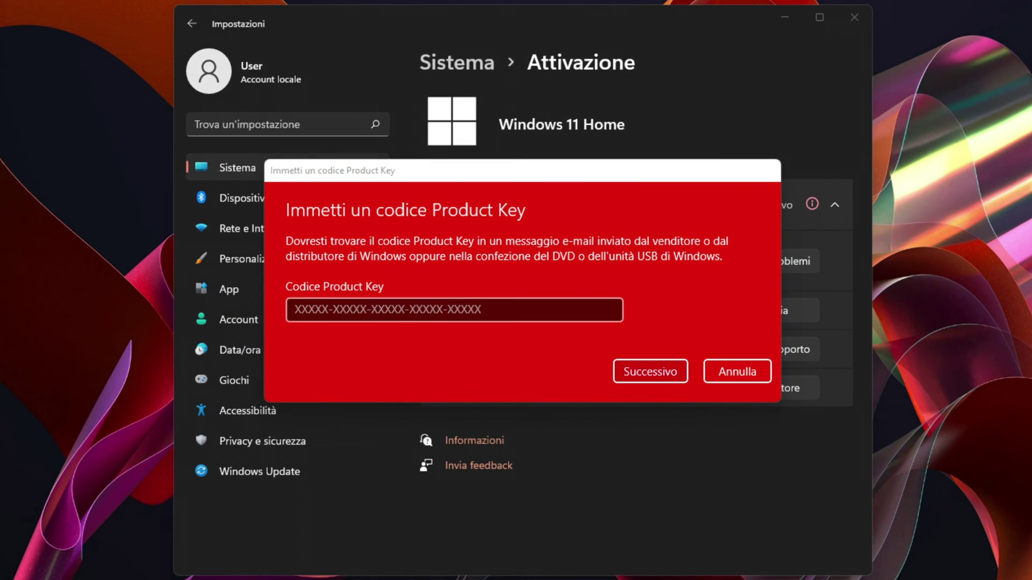
Step: Paste the product key into the Codice Product Key field and start the Windows edition upgrade
key("ctrl+v")
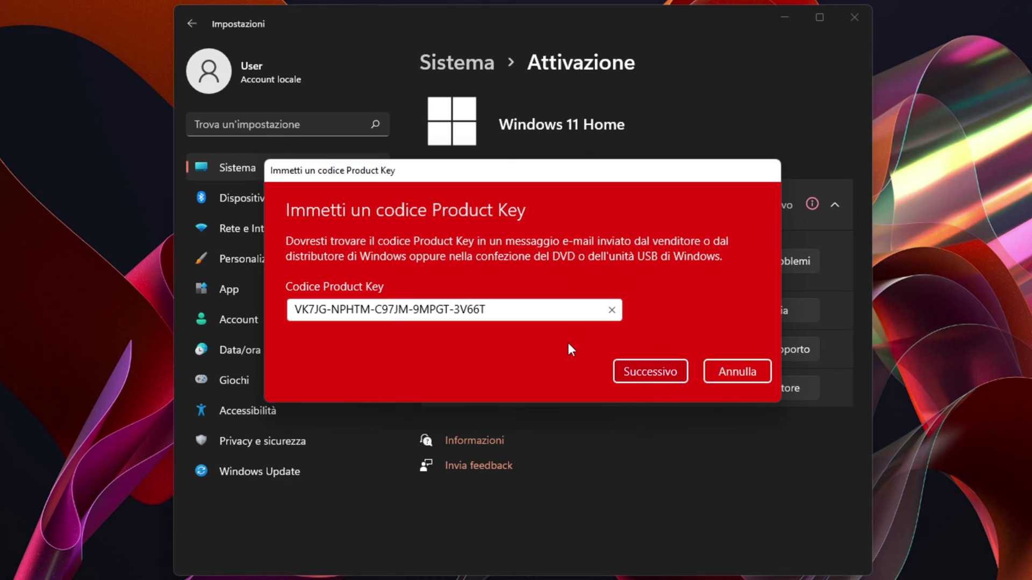
left_click(668, 372)
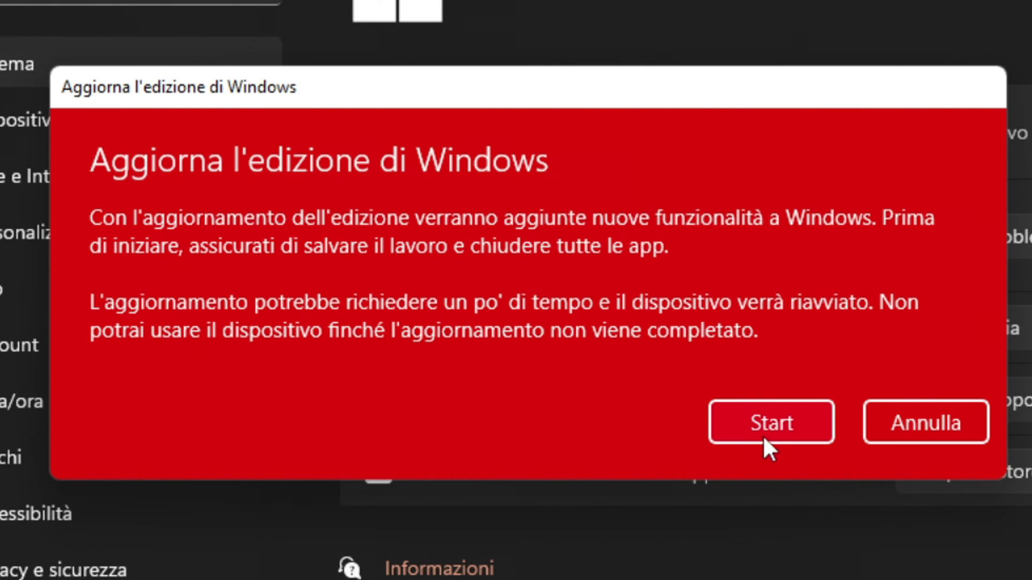
left_click(780, 437)
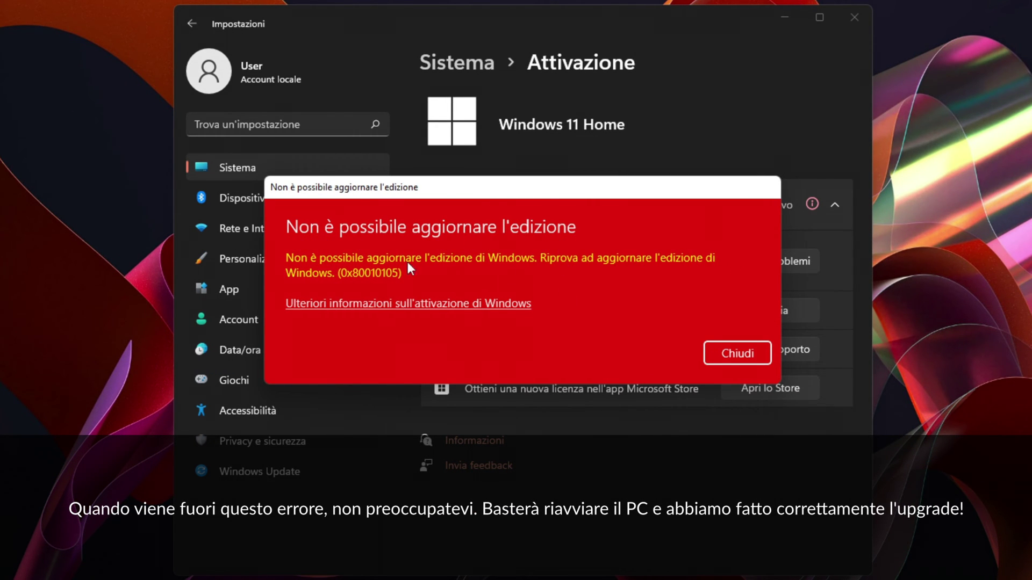
Step: Close the edition upgrade dialog and Settings, and restart the PC
left_click(724, 359)
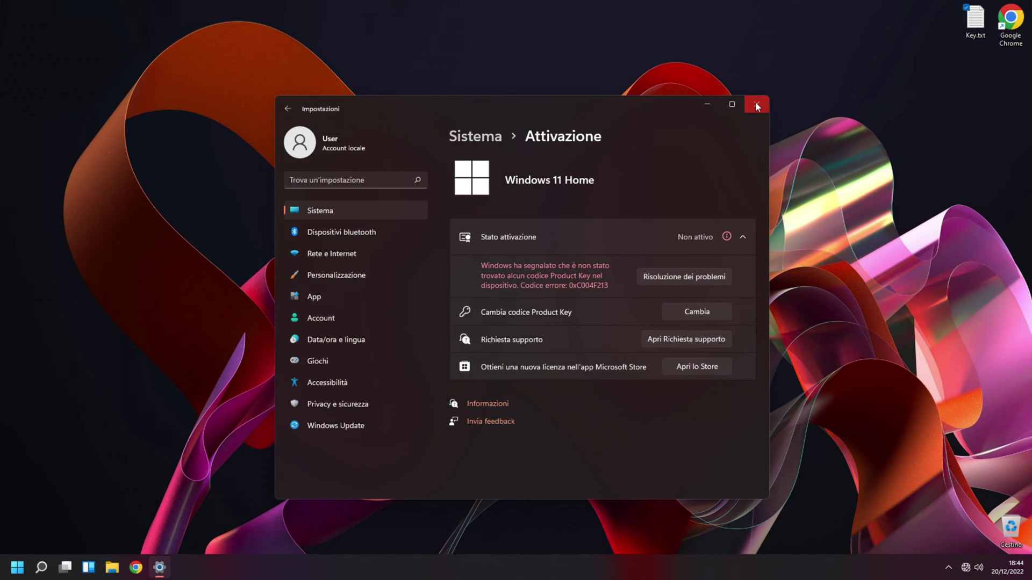
left_click(757, 106)
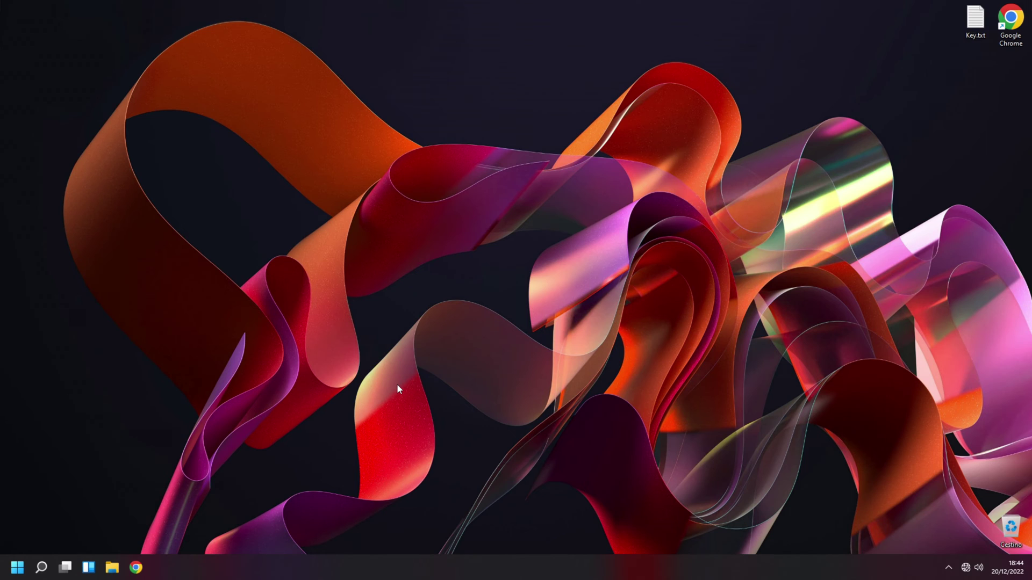
left_click(17, 567)
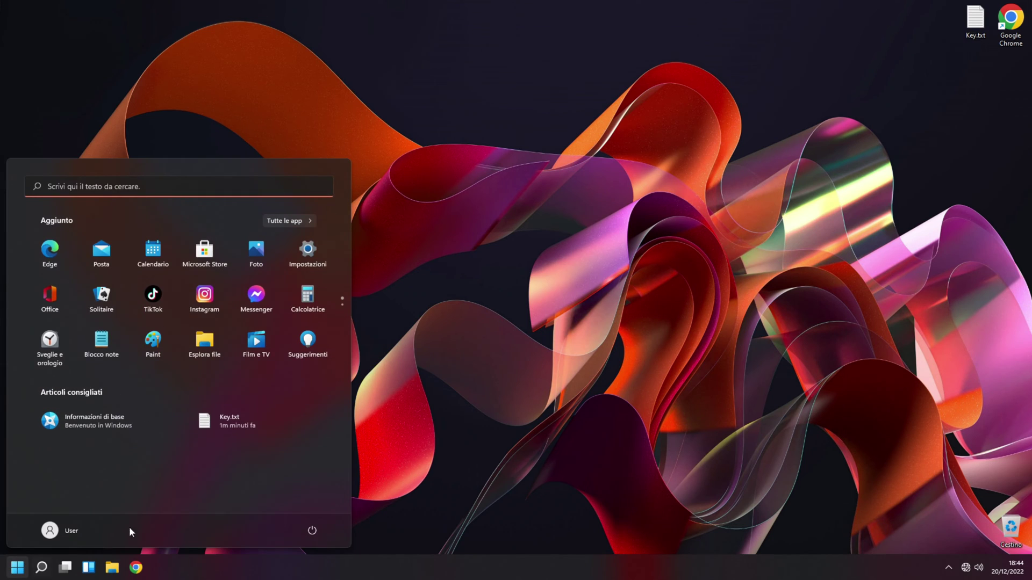
left_click(305, 530)
left_click(302, 509)
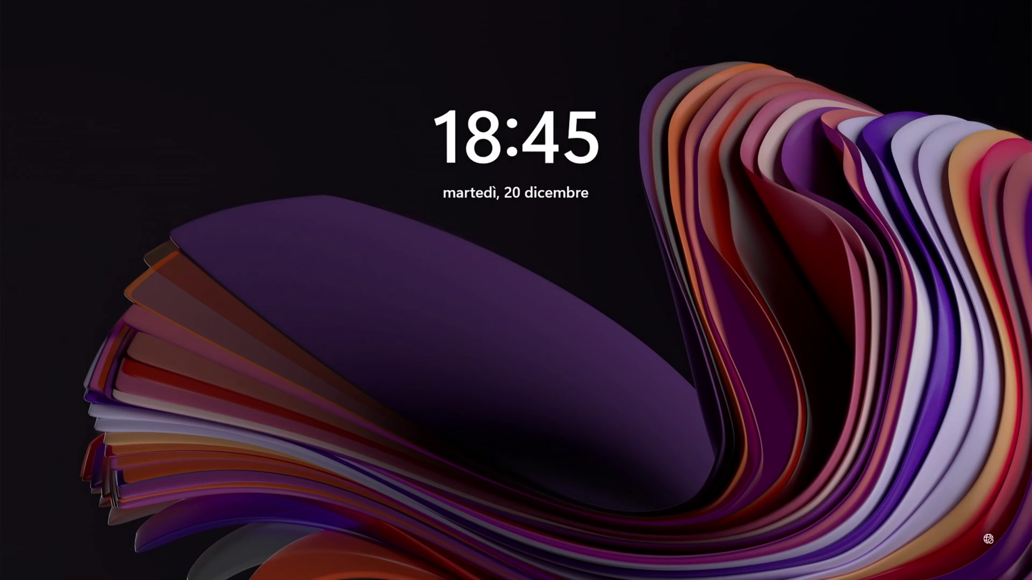
Step: Dismiss the lock screen and sign in to Windows with the account password
key("Return")
type("••••••")
key("Return")
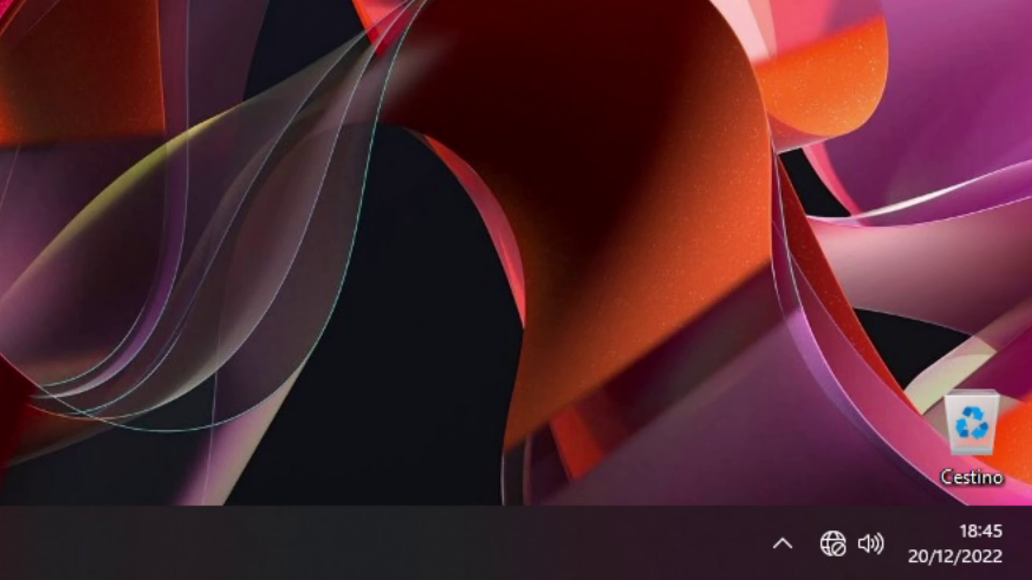
Step: Enable the Ethernet0 network adapter in the advanced network settings and close Settings
right_click(831, 543)
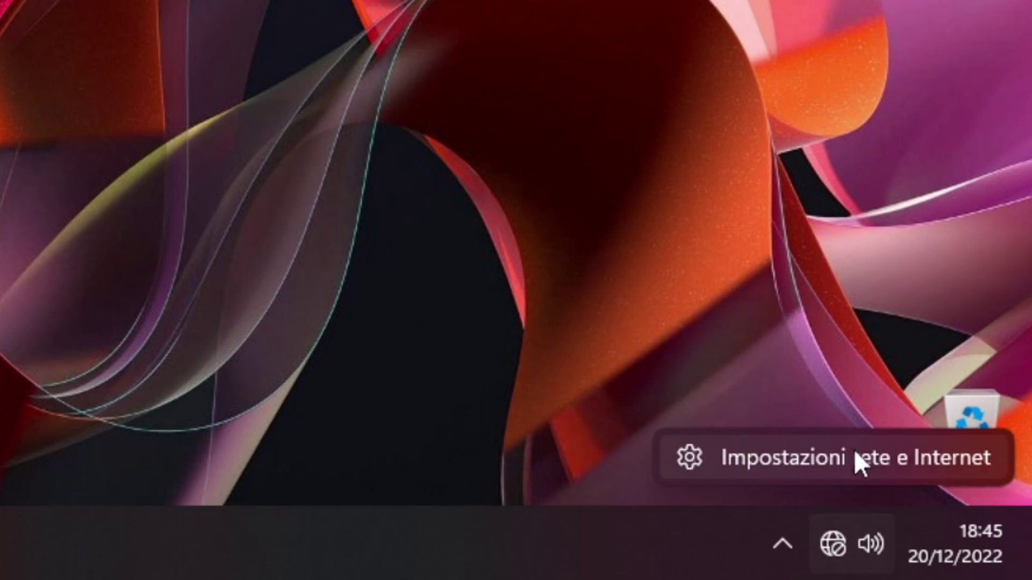
left_click(855, 454)
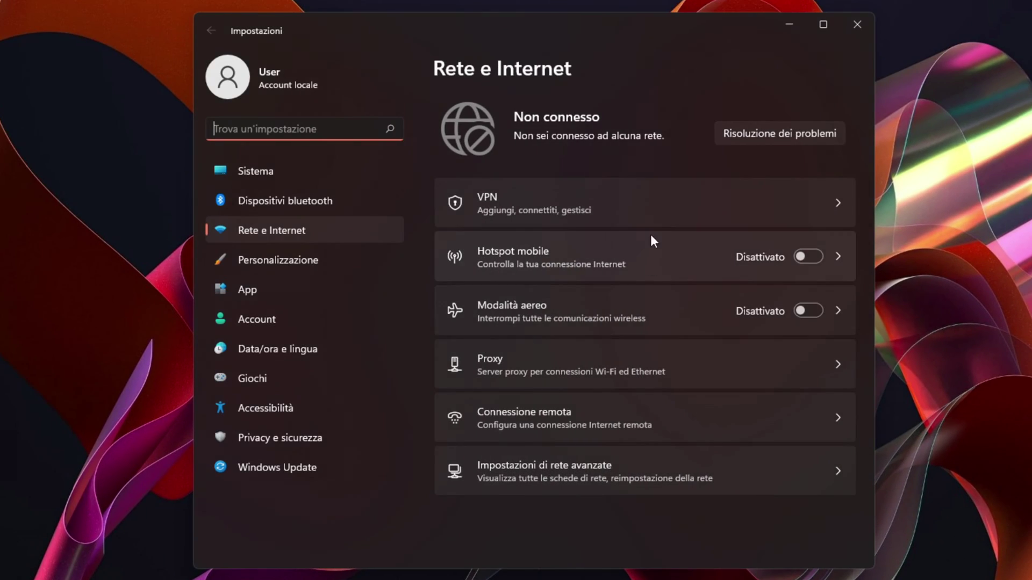
left_click(583, 469)
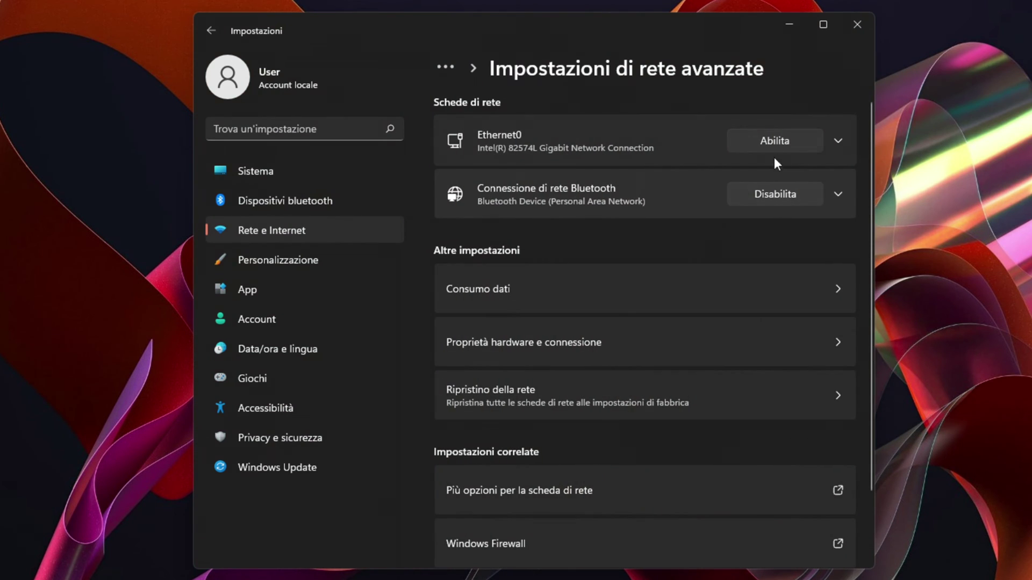
left_click(789, 144)
left_click(857, 24)
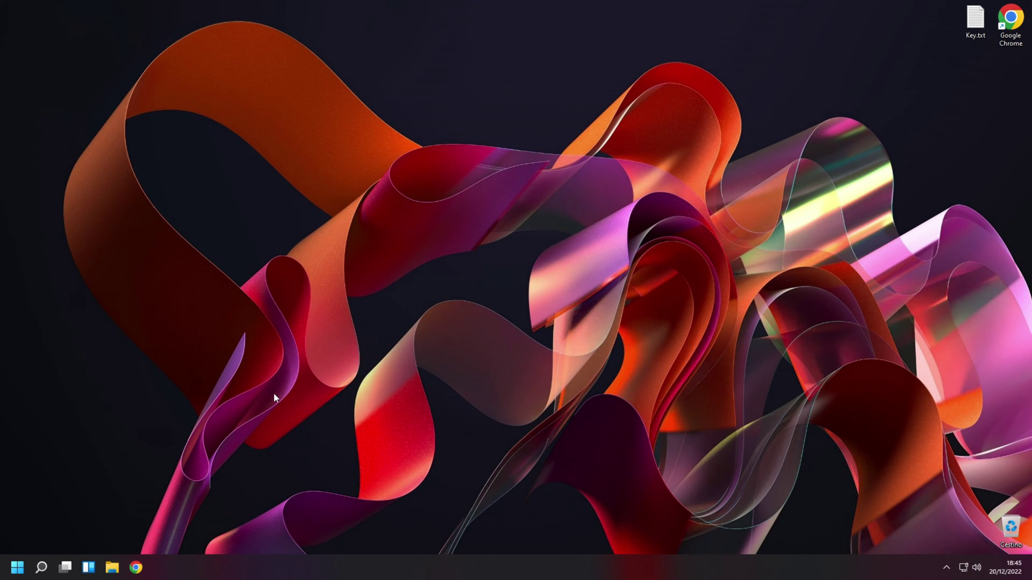
Step: Run winver to check the installed Windows edition and close the information window
key("super+r")
type("w")
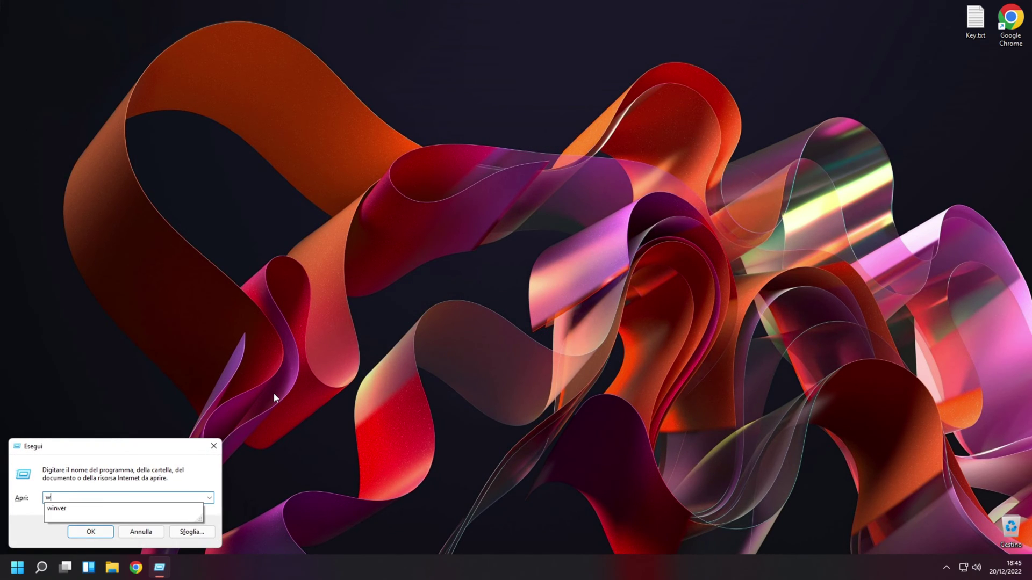
type("inver")
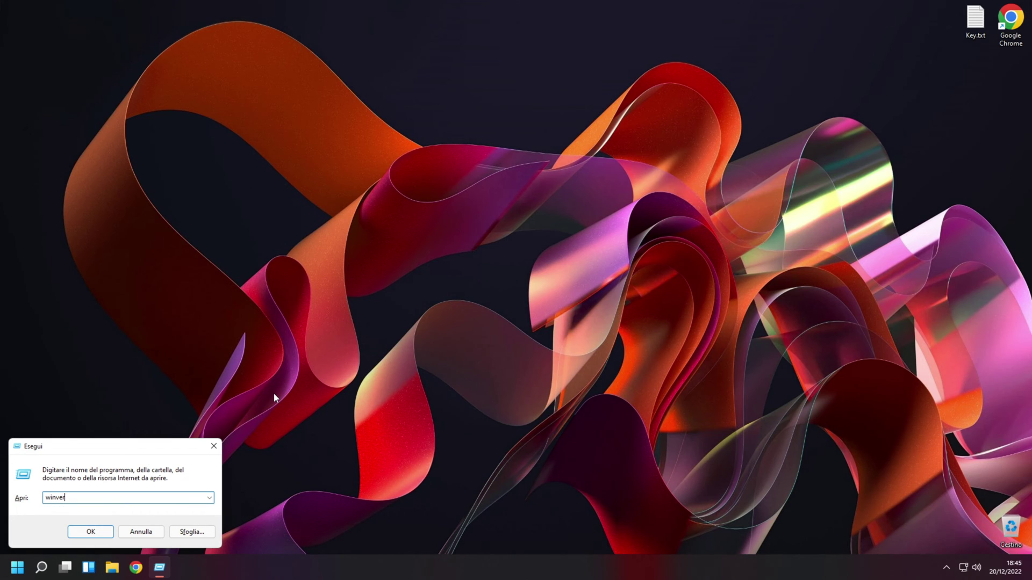
key("Return")
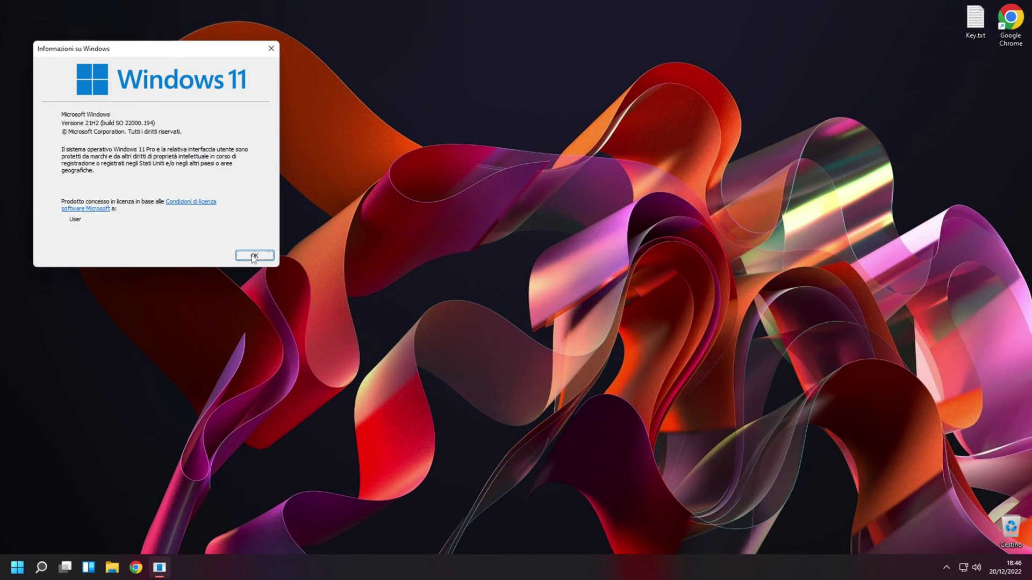
left_click(254, 257)
Step: Open the system information through Control Panel and check the edition under the Windows specifications
key("super+r")
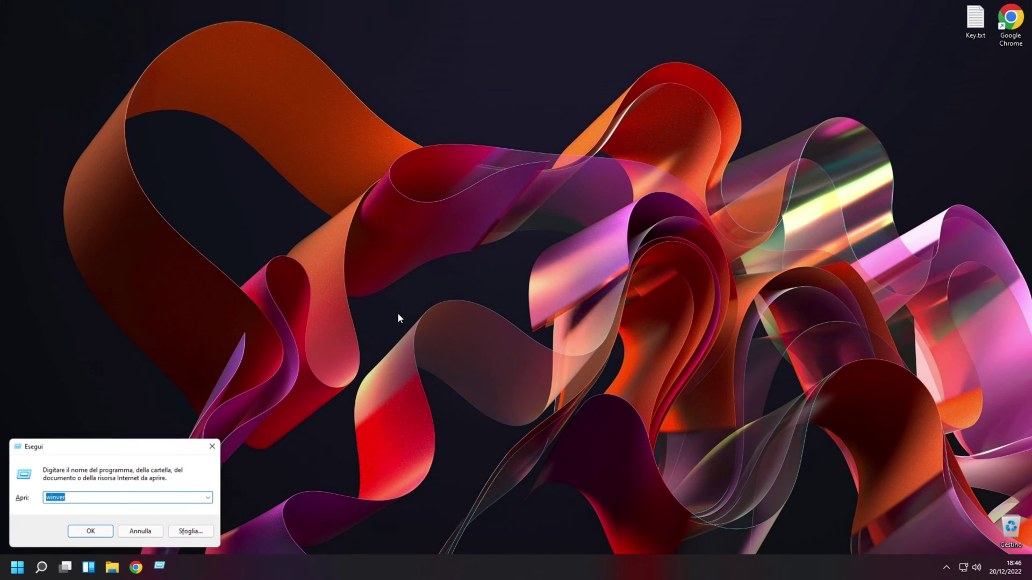
type("control")
key("Return")
left_click(253, 329)
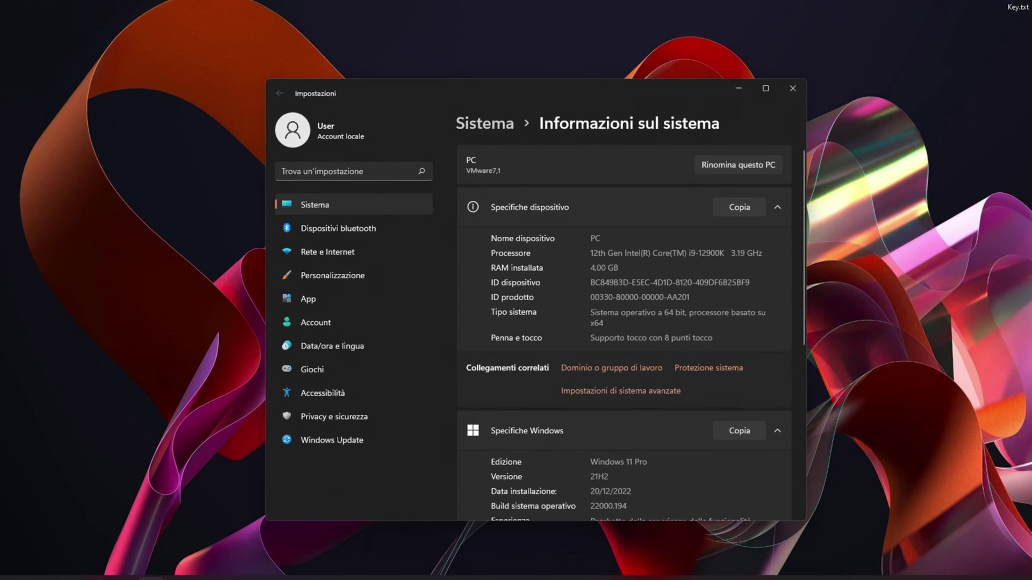
scroll(648, 274, "down", 3)
left_click_drag(678, 281, 606, 280)
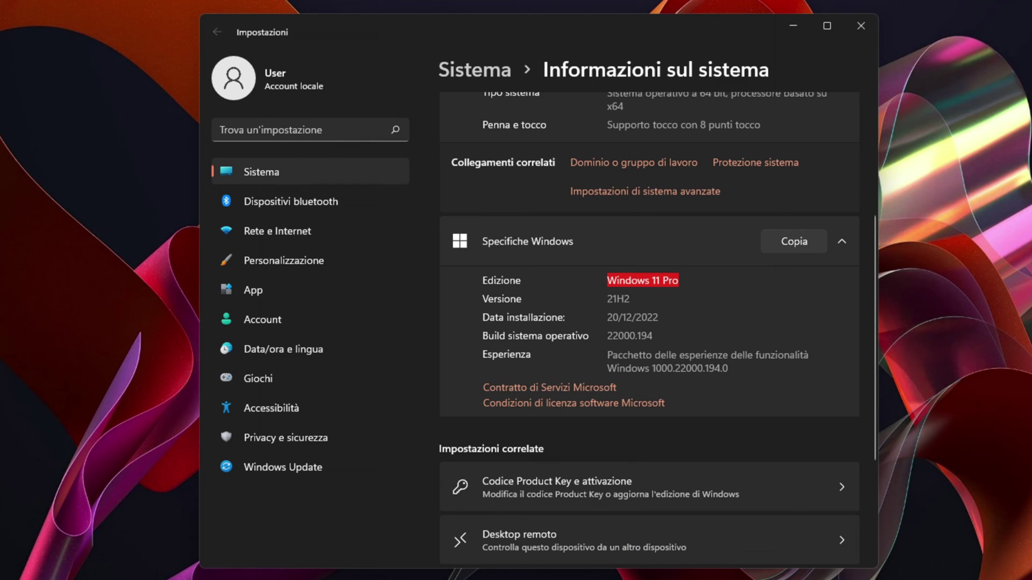
left_click(606, 281)
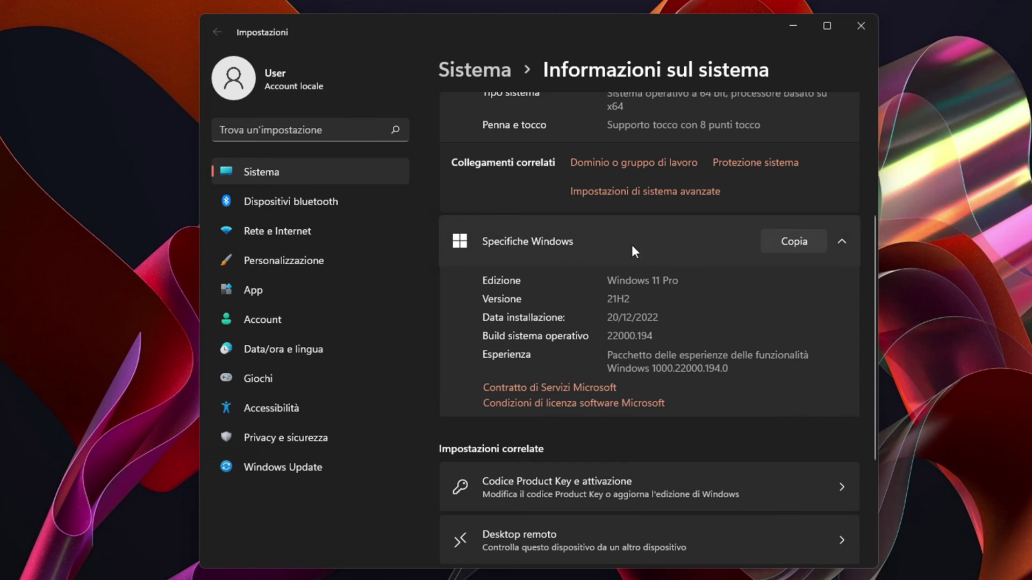
Step: Review the Sistema overview and the Windows Update page, and close Settings
scroll(766, 325, "up", 4)
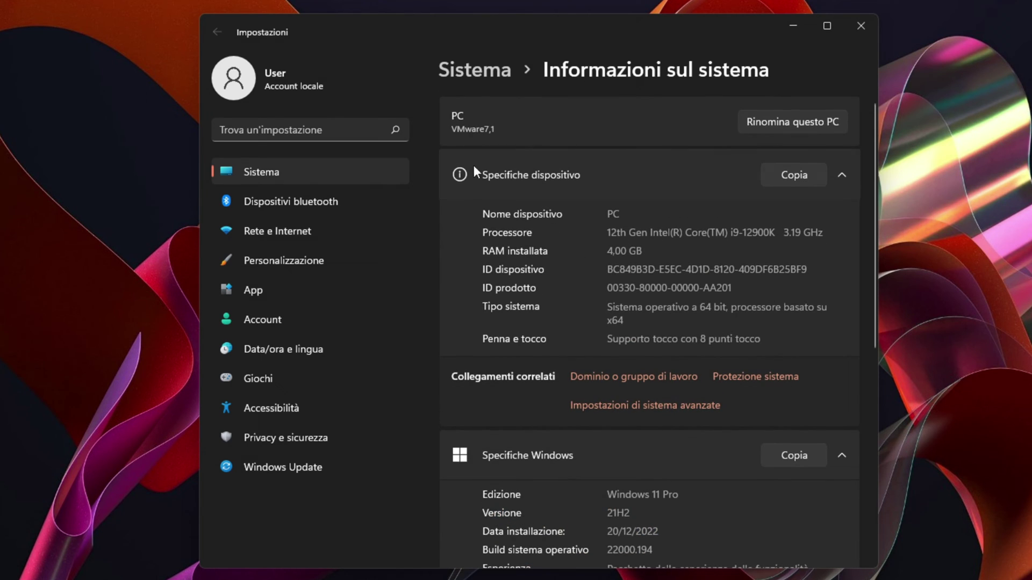
left_click(473, 70)
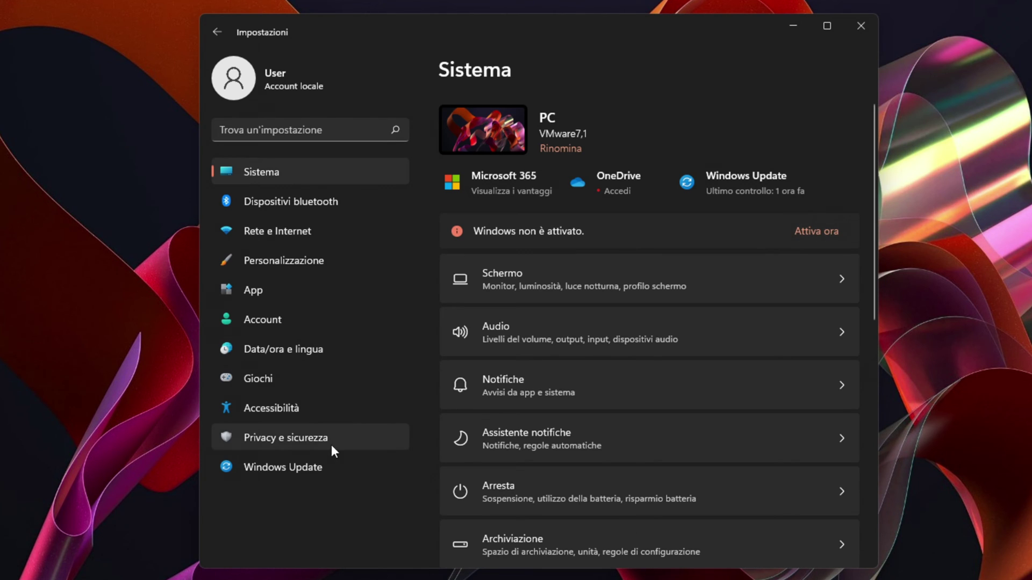
scroll(532, 382, "down", 3)
left_click(315, 465)
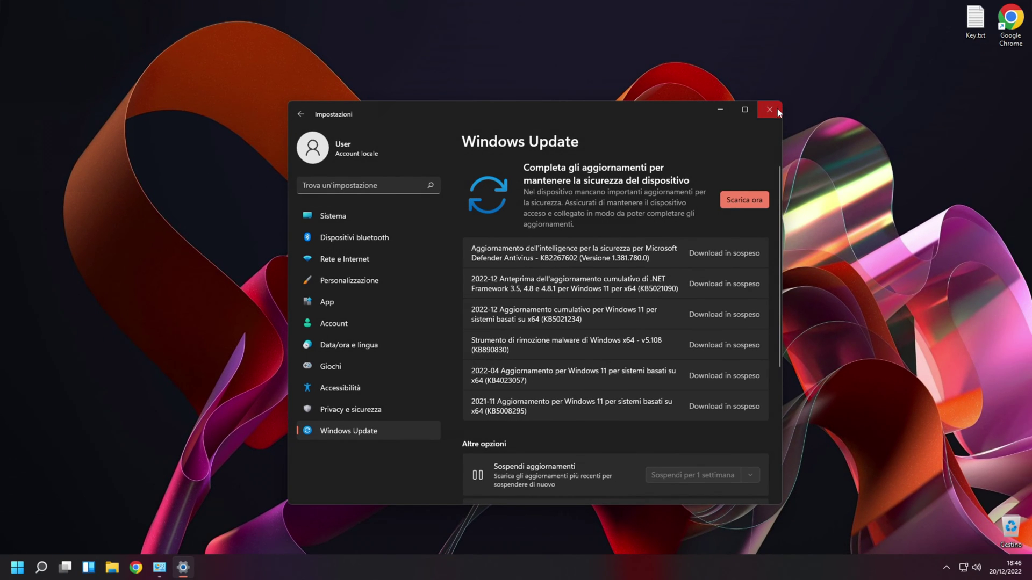
left_click(773, 109)
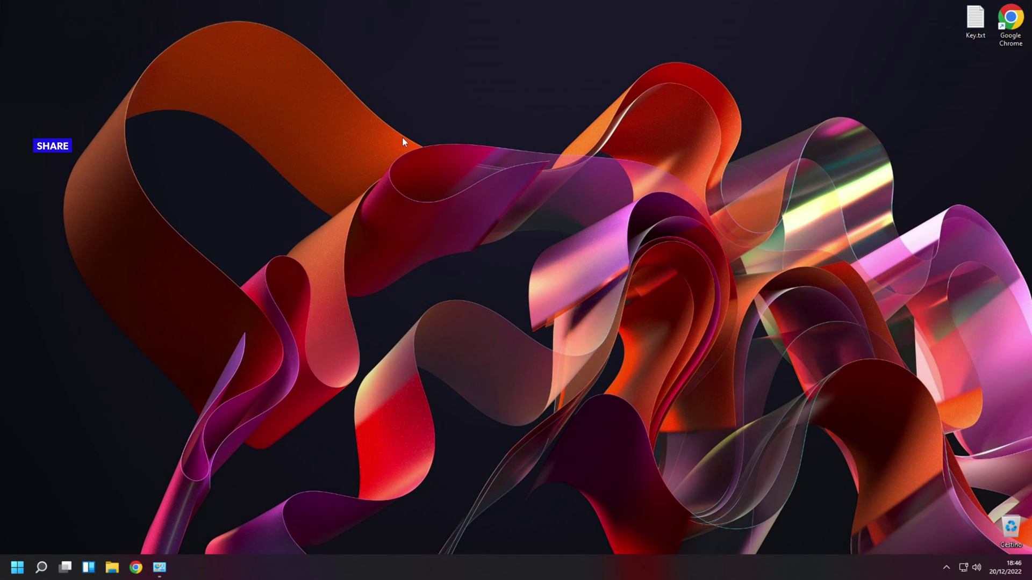
Step: Launch the Registry Editor with the regedit command, correcting the mistyped name
key("super+r")
type("regeditr")
key("Return")
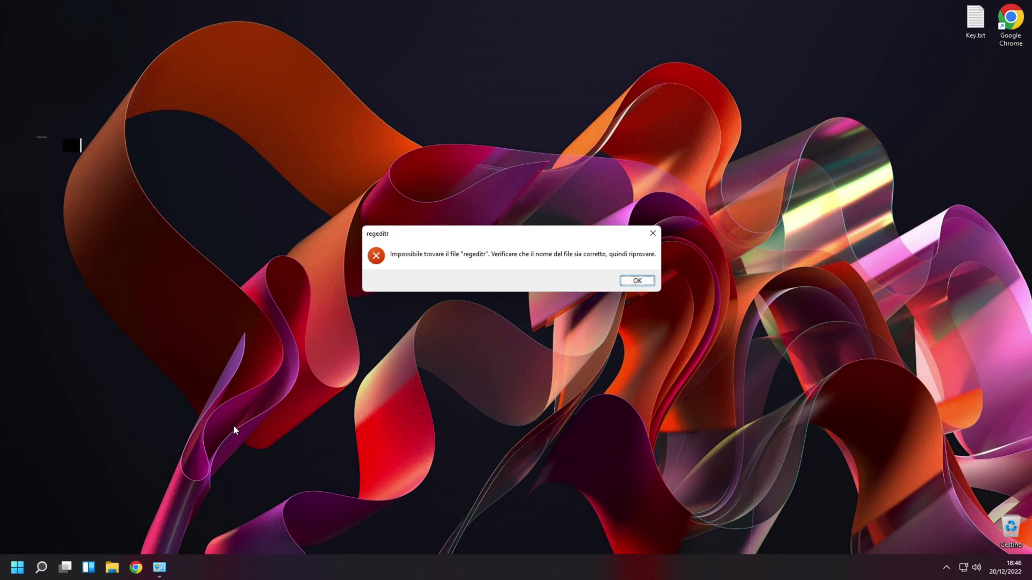
key("Return")
key("BackSpace")
key("Return")
key("Left")
key("Return")
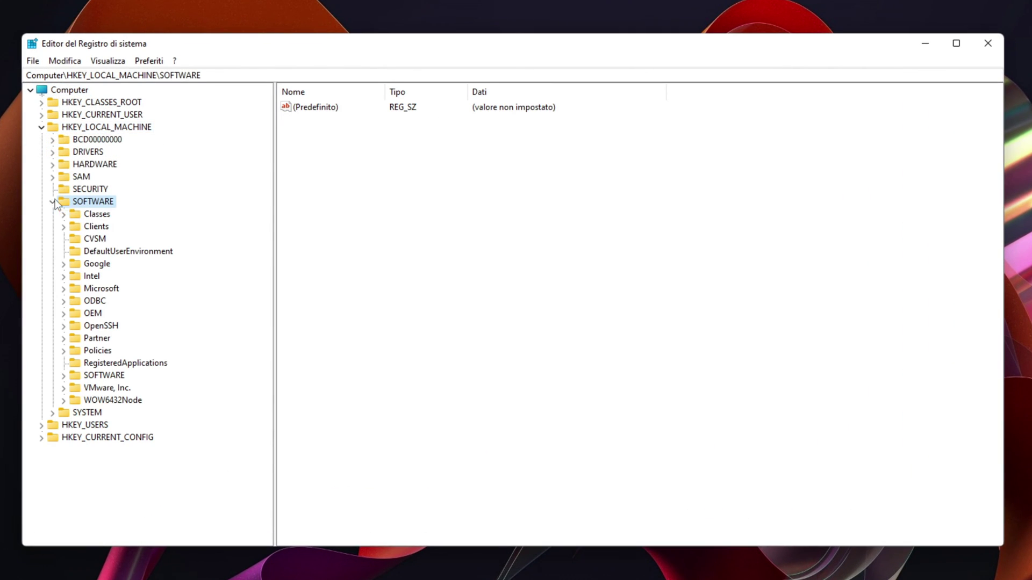
Step: Browse the registry to HKEY_LOCAL_MACHINE\SOFTWARE\WOW6432Node\Microsoft\Windows
left_click(105, 375)
left_click(110, 400)
left_click(64, 400)
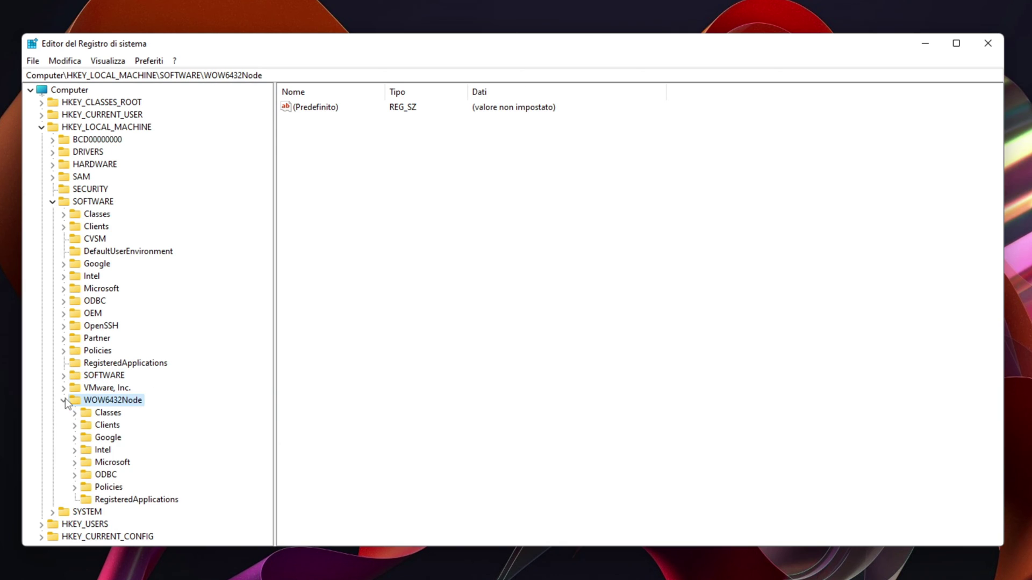
left_click(107, 463)
double_click(101, 463)
left_click(411, 76)
type("\\windows")
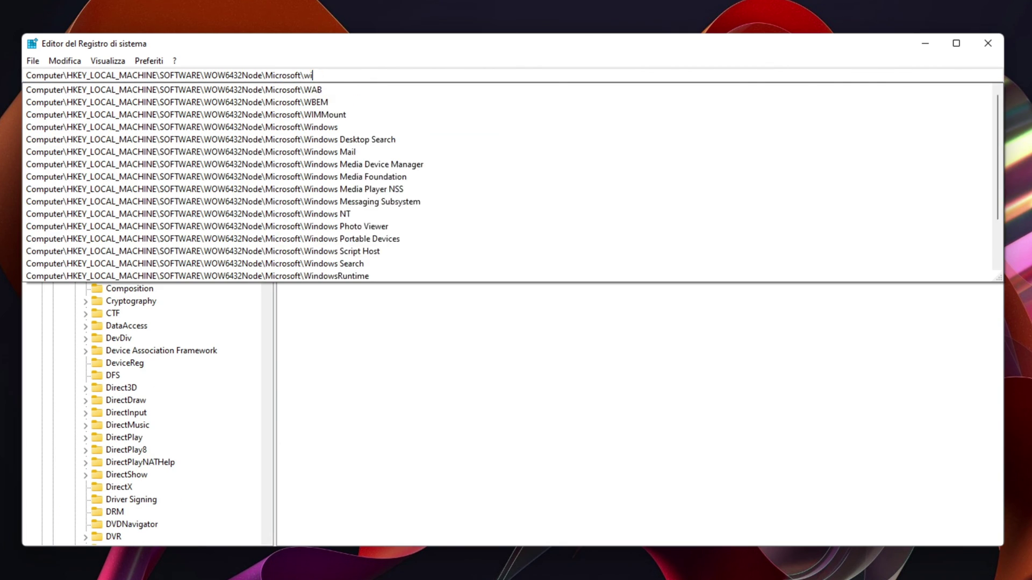
key("Return")
Step: Locate the Windows NT\CurrentVersion key under WOW6432Node\Microsoft, show its values and collapse its subkeys
scroll(182, 314, "down", 9)
scroll(177, 301, "down", 20)
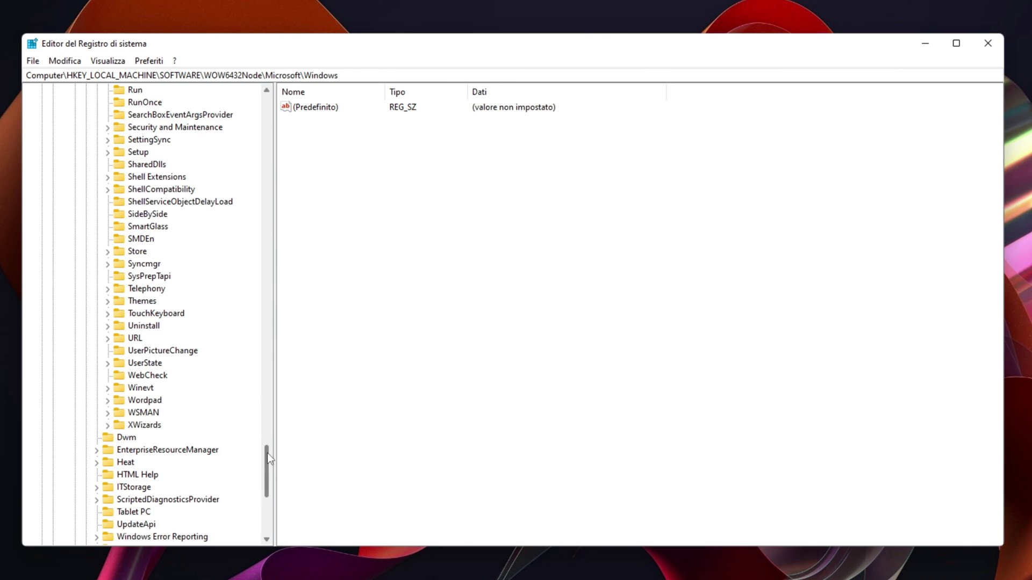
left_click_drag(267, 454, 253, 477)
left_click(153, 463)
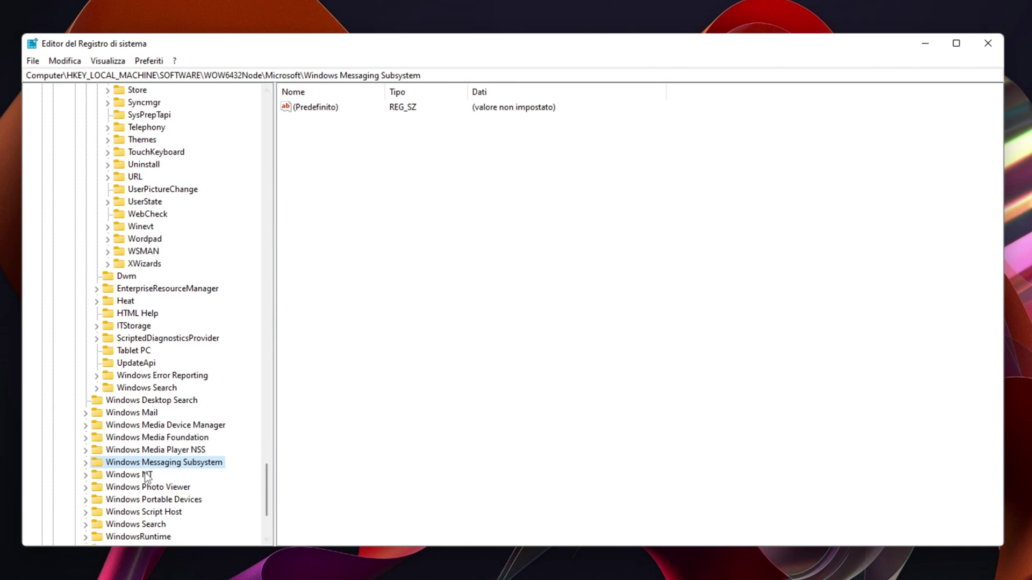
double_click(146, 474)
left_click(107, 484)
double_click(107, 485)
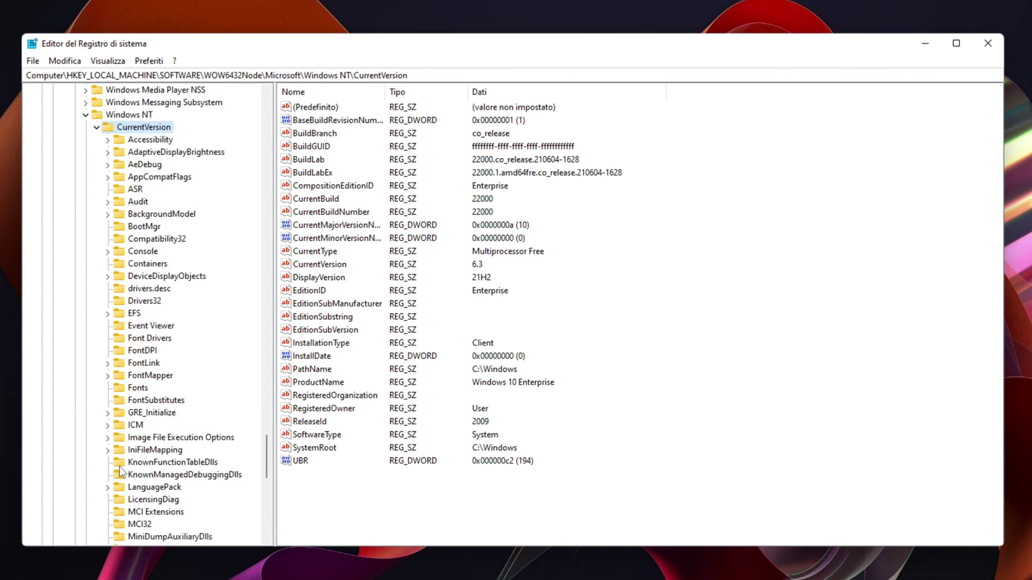
scroll(120, 473, "up", 5)
left_click(97, 325)
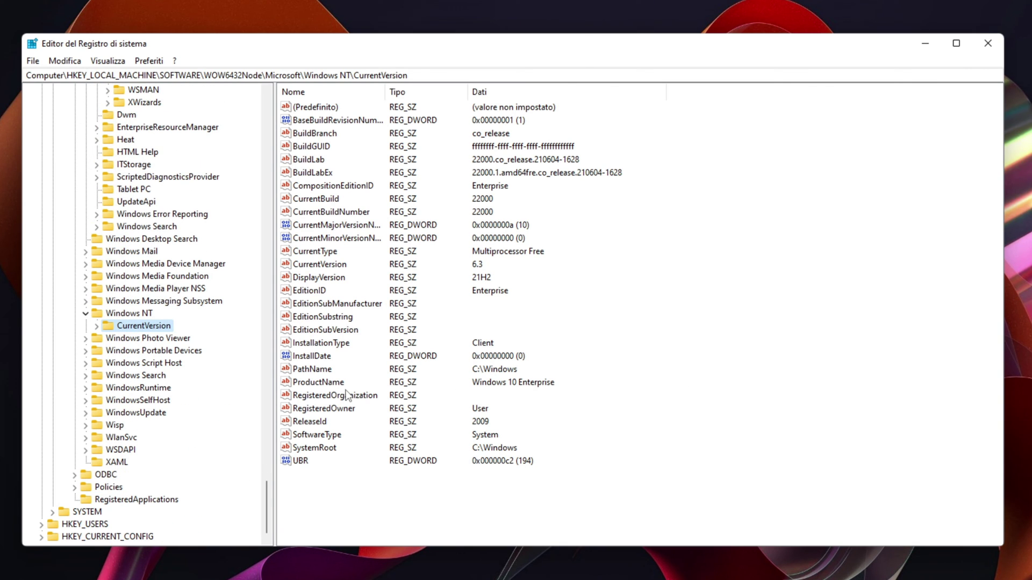
Step: Open the ProductName string of the CurrentVersion key to inspect its data, and confirm it without changes
double_click(323, 382)
key("End")
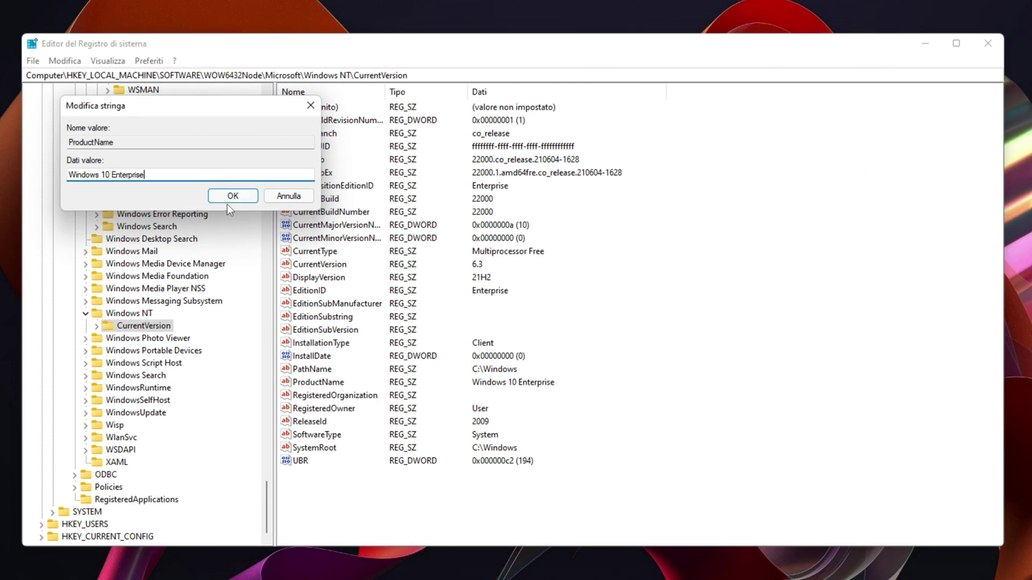
left_click(526, 346)
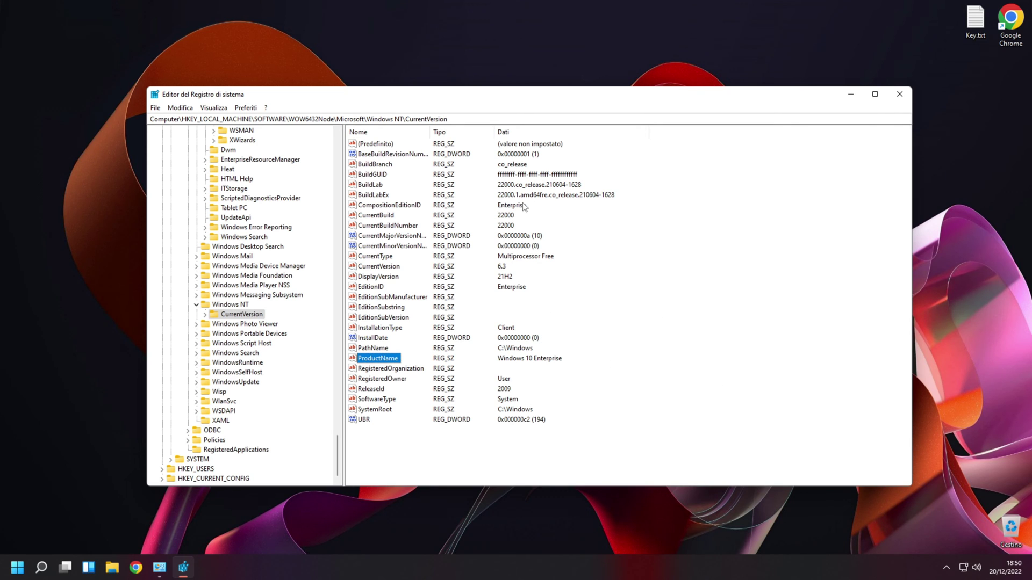
Step: Run winver to check the edition beside the Registry Editor values, and close the information window
key("super+r")
type("winver")
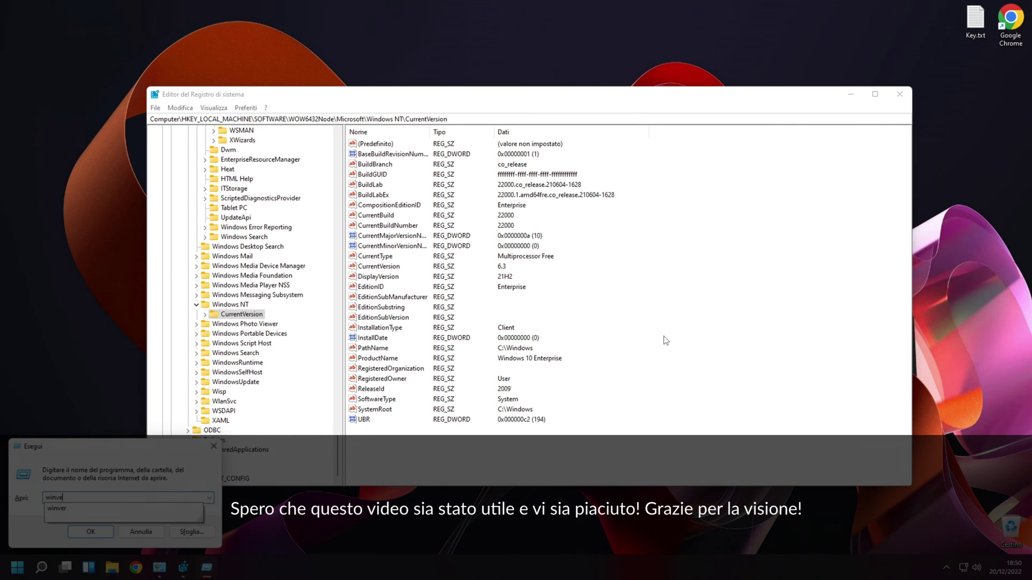
key("Return")
left_click_drag(145, 27, 770, 199)
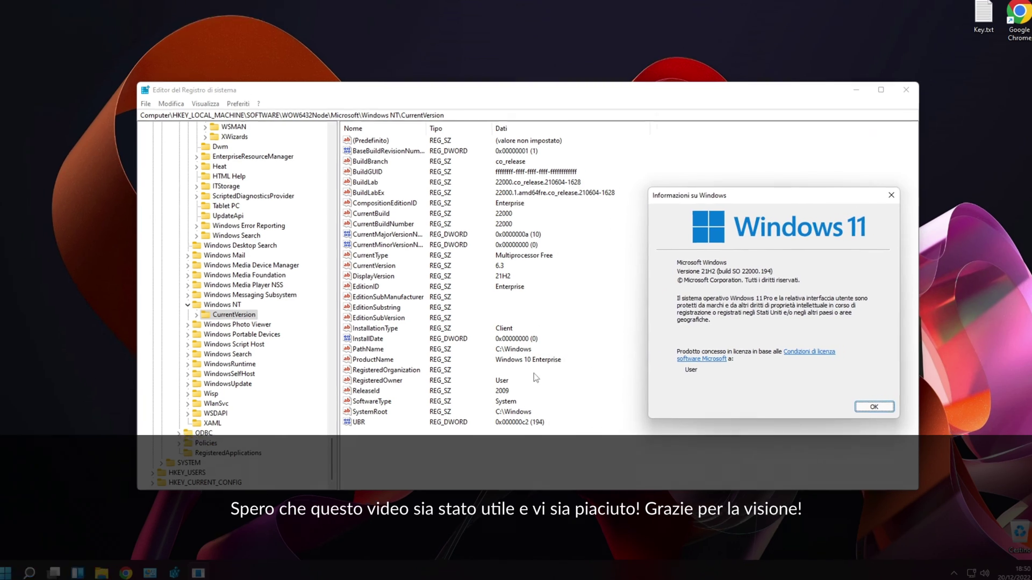
left_click(867, 405)
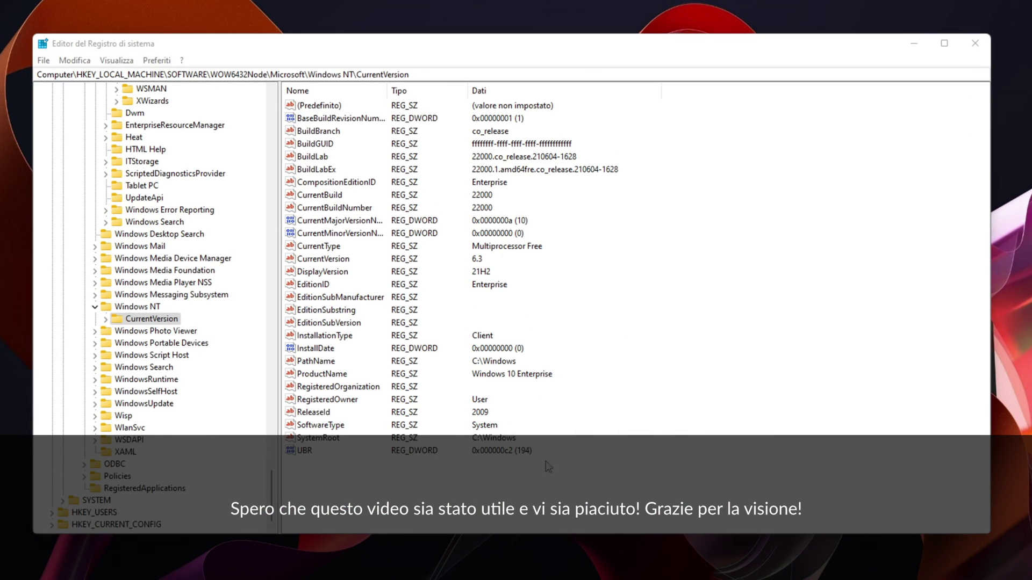
Step: Collapse the expanded keys of the registry tree, from Windows NT up to WOW6432Node
scroll(110, 354, "up", 1)
left_click(95, 343)
scroll(144, 307, "up", 20)
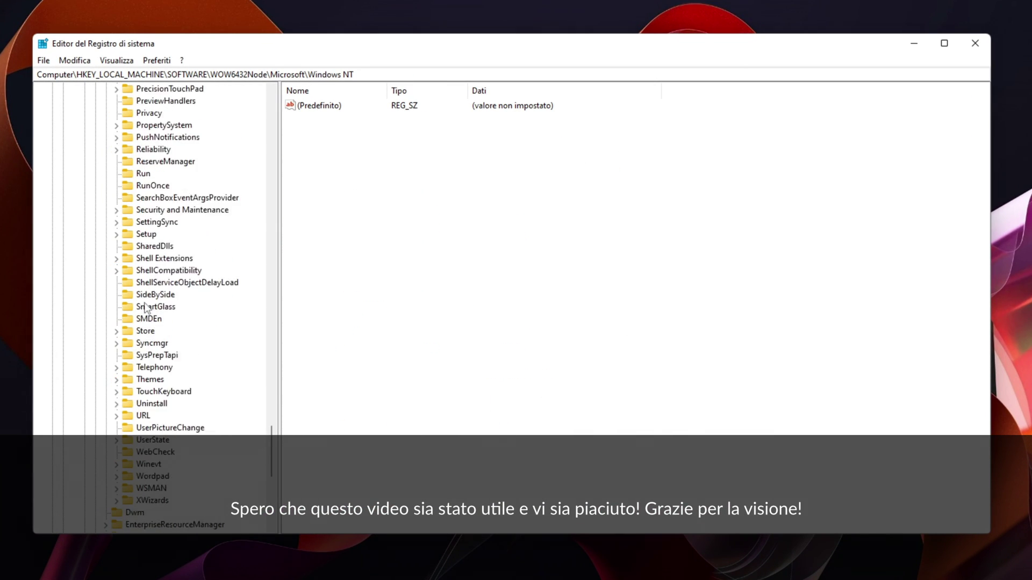
left_click(106, 126)
scroll(185, 374, "up", 20)
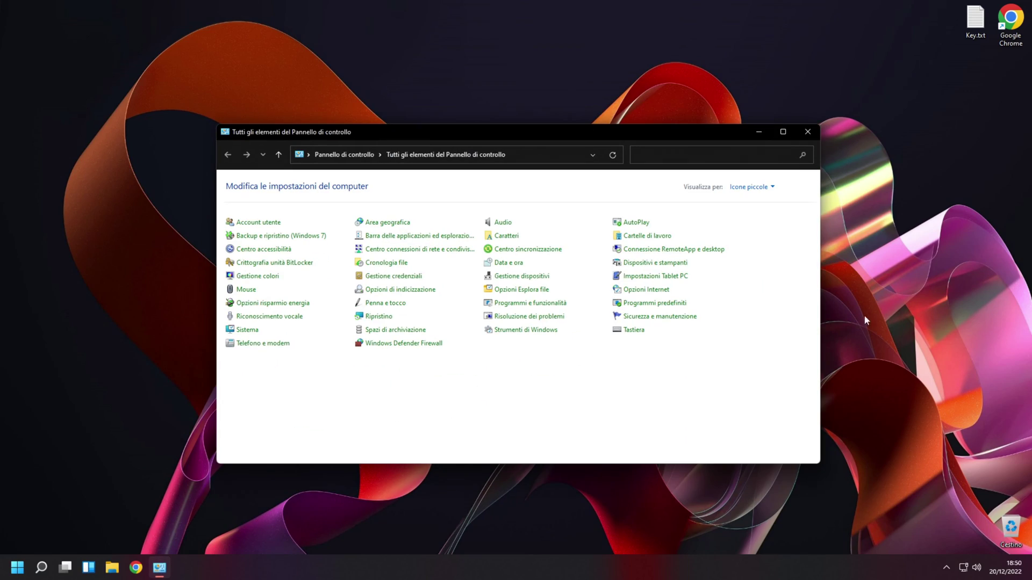
left_click(807, 132)
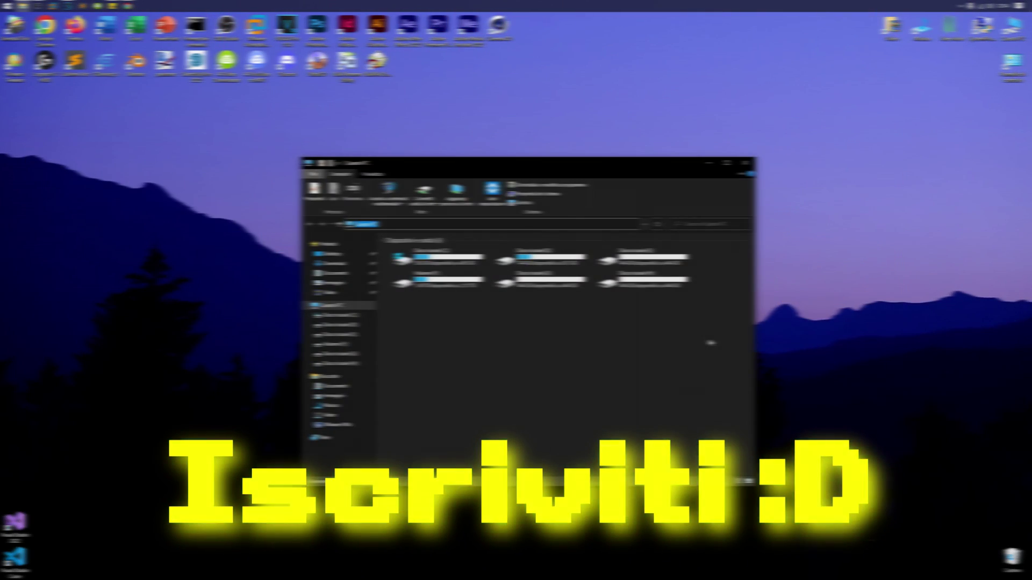
type("C:\\Windows\\System32")
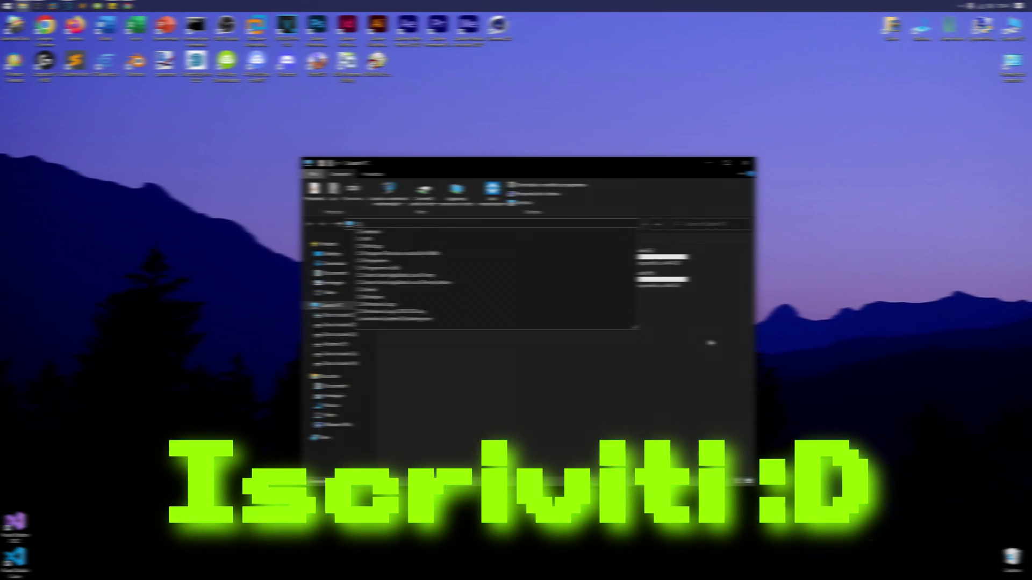
key("Return")
type("winver")
key("Return")
left_click_drag(123, 18, 205, 196)
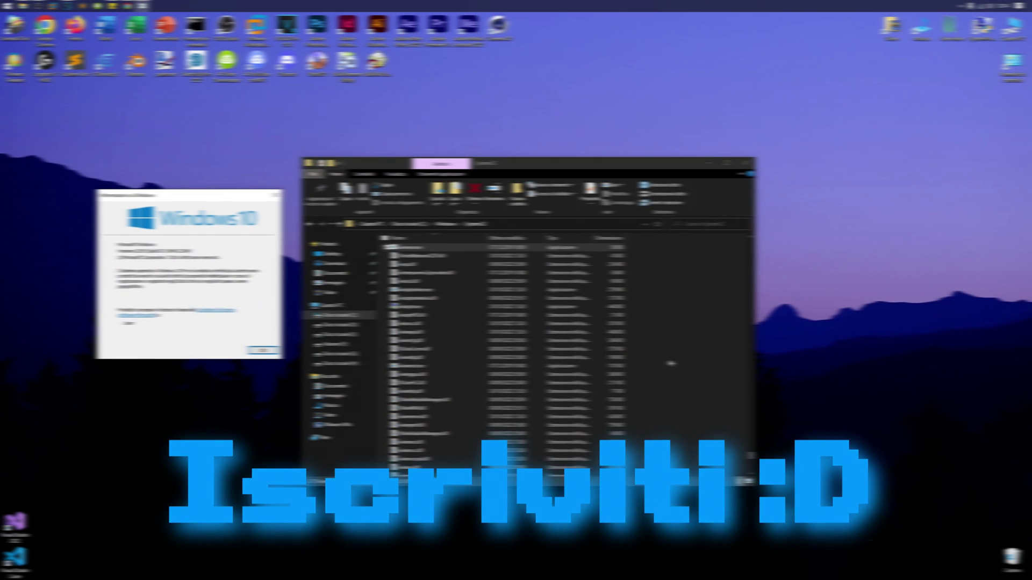
left_click(419, 458)
left_click(342, 315)
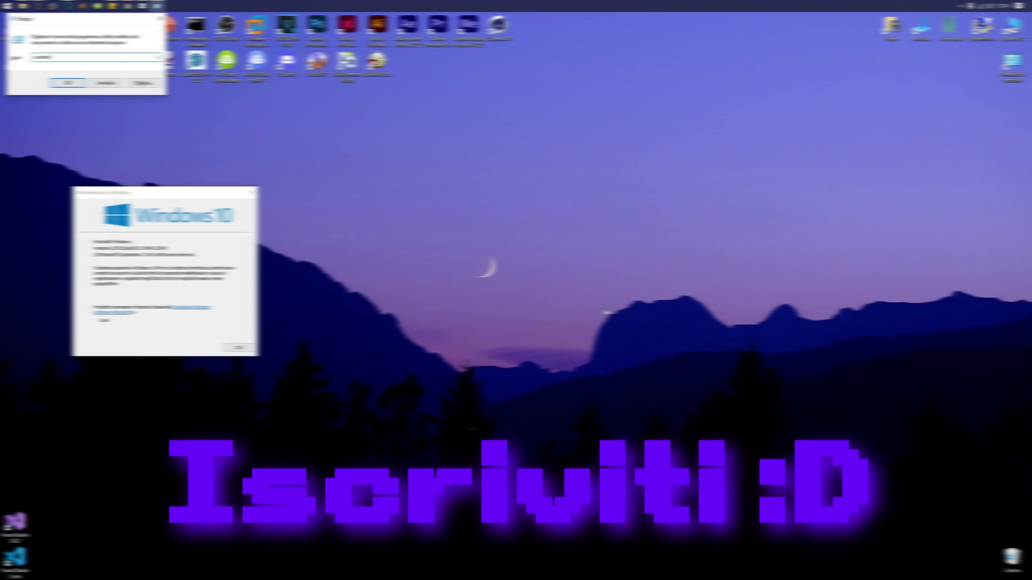
key("Return")
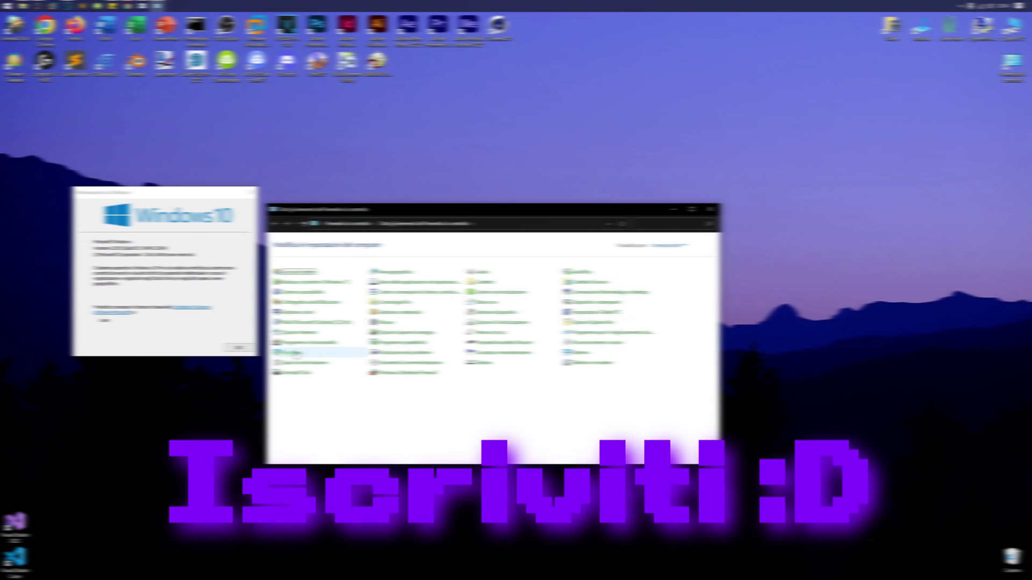
left_click(580, 352)
left_click_drag(559, 133, 767, 152)
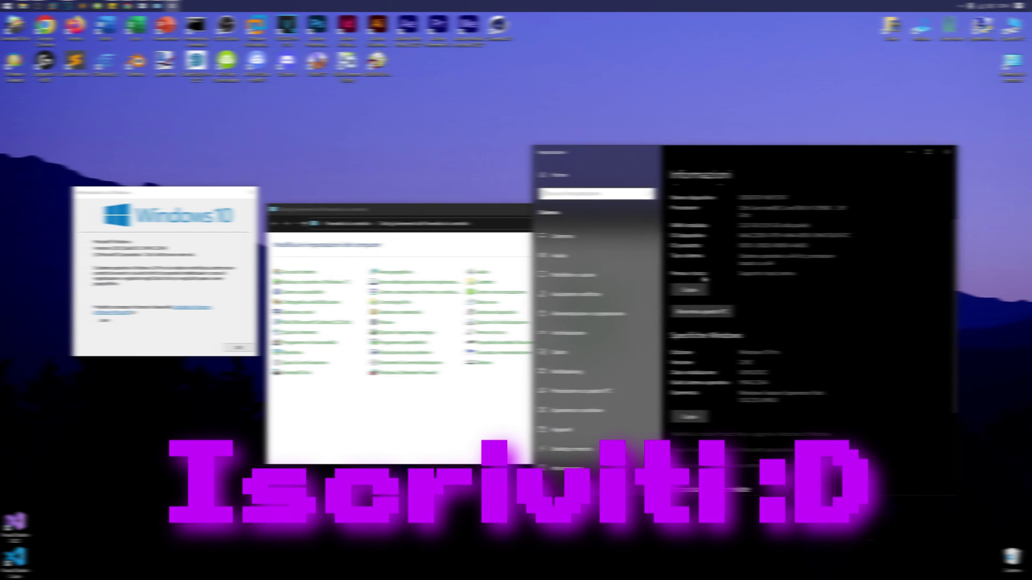
left_click_drag(410, 210, 195, 286)
left_click_drag(199, 192, 197, 90)
key("super+e")
key("super+Pause")
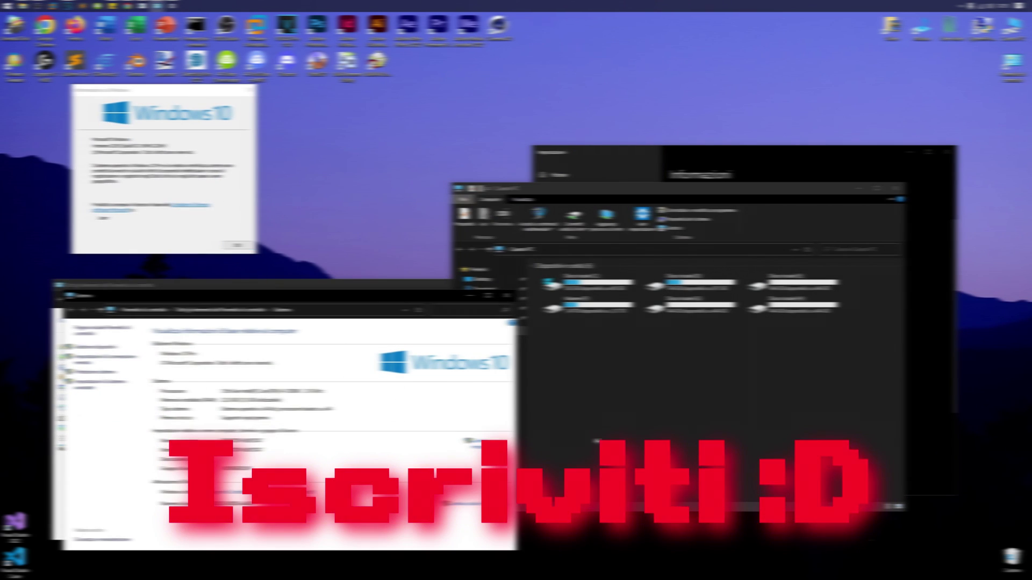
left_click(895, 188)
left_click_drag(403, 298, 606, 205)
left_click(133, 468)
left_click(498, 285)
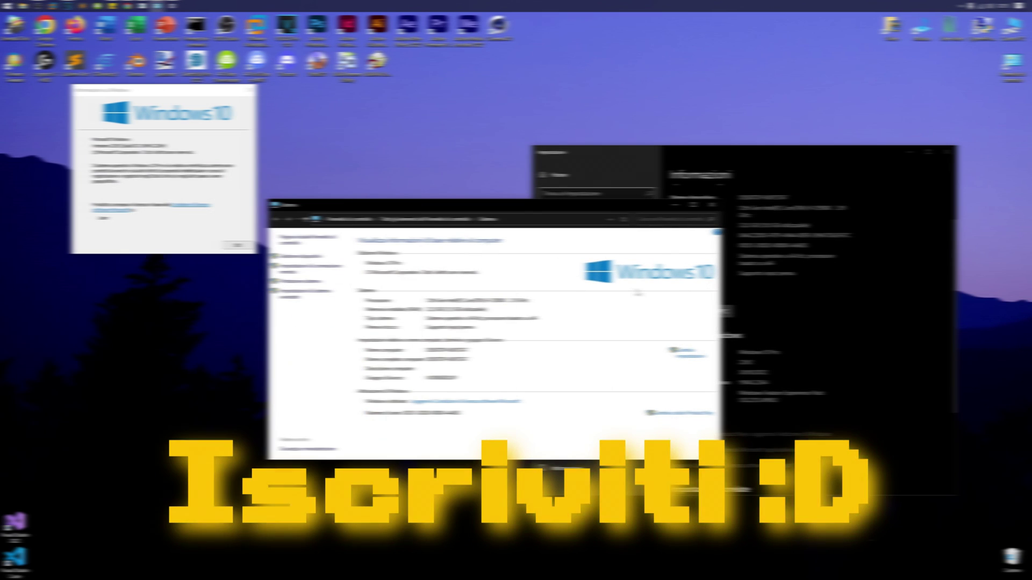
left_click(712, 204)
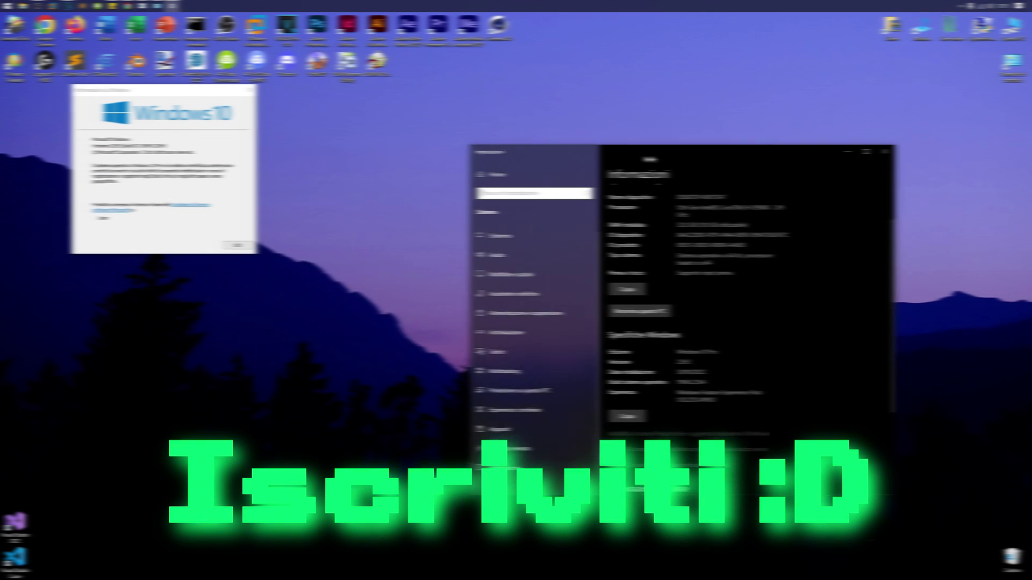
left_click(947, 152)
left_click(248, 91)
double_click(1012, 64)
left_click_drag(371, 290, 541, 208)
key("alt+F4")
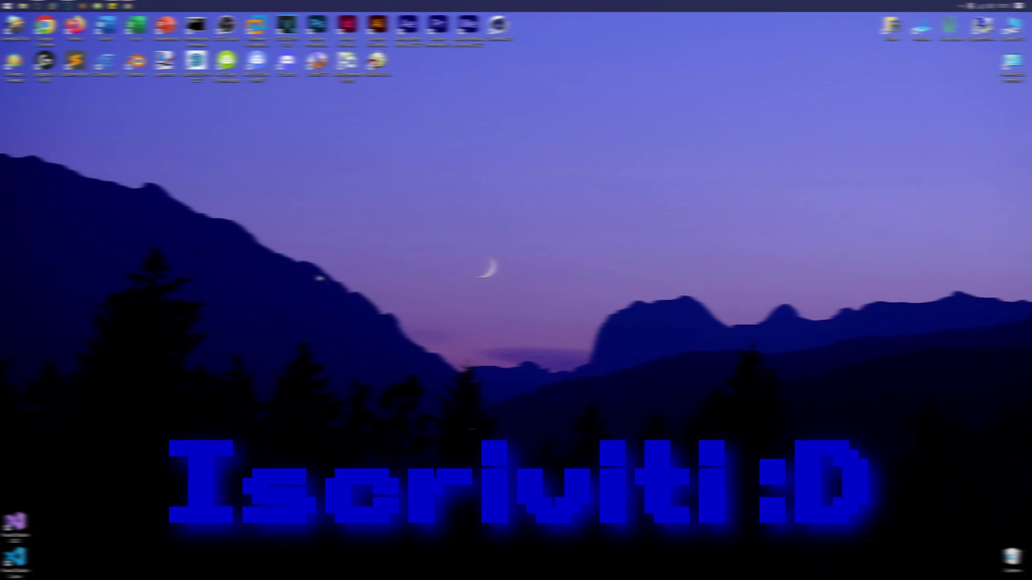